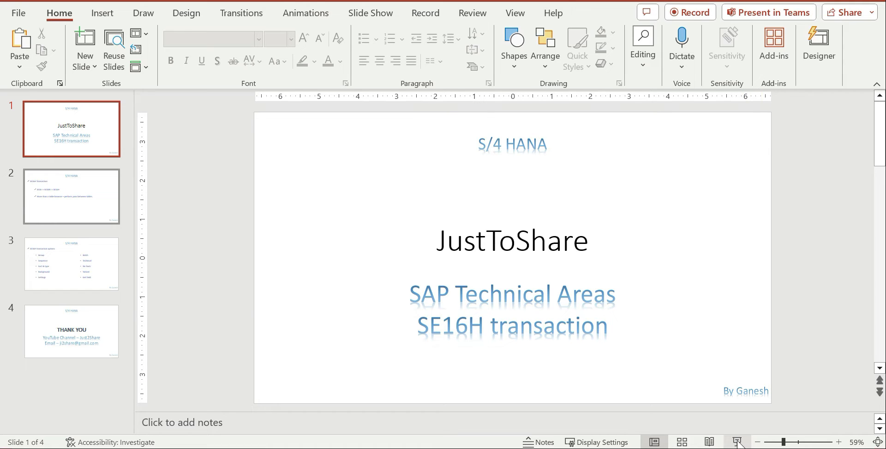
Read through slides 2 and 3 of the presentation about the SE16H transaction
click(95, 206)
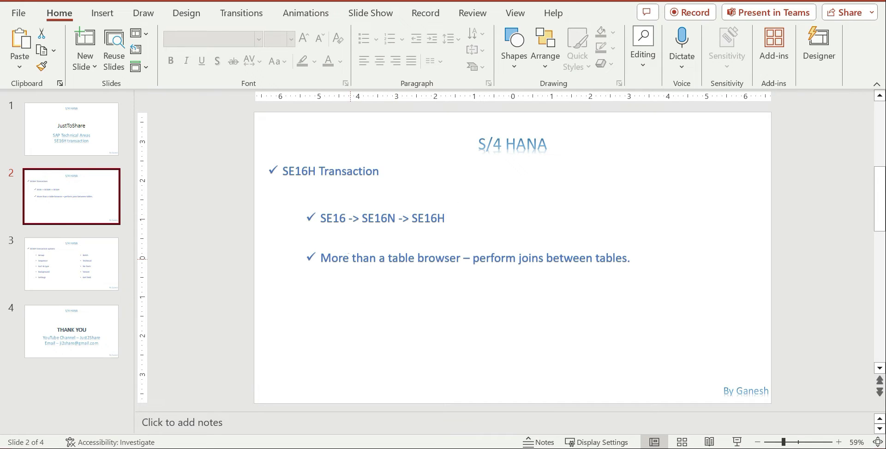
click(56, 261)
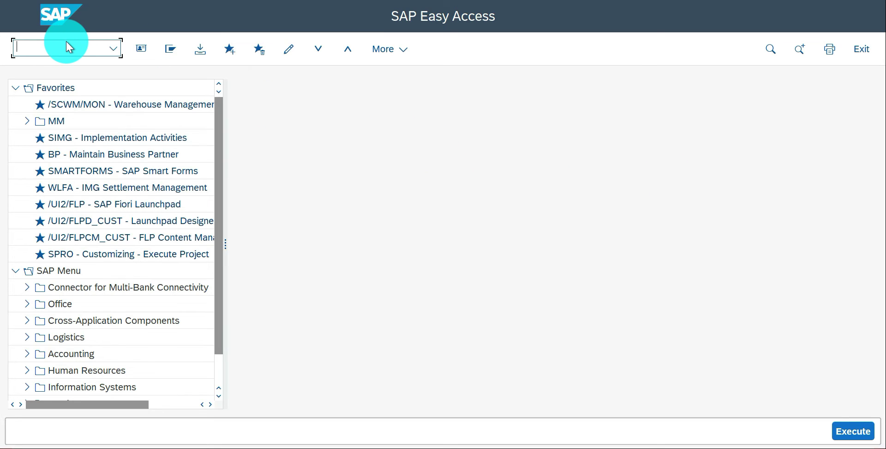
Switch to SAP Easy Access and start transaction SE16H
text(se16h)
key(Return)
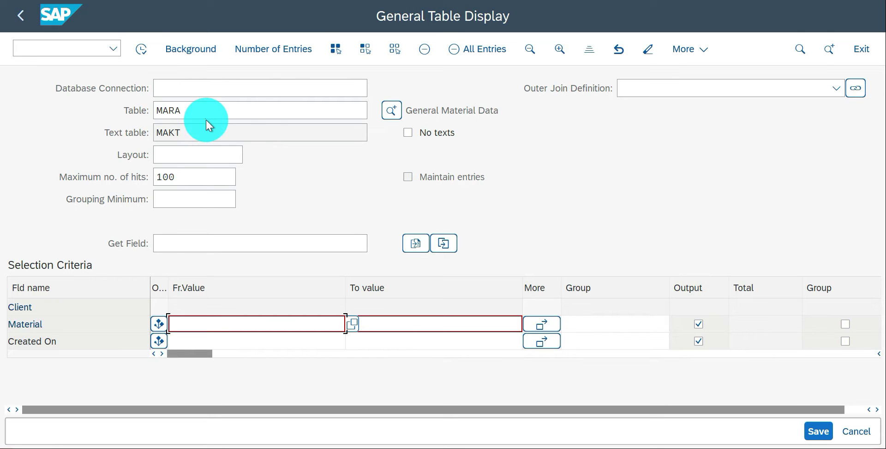
click(184, 46)
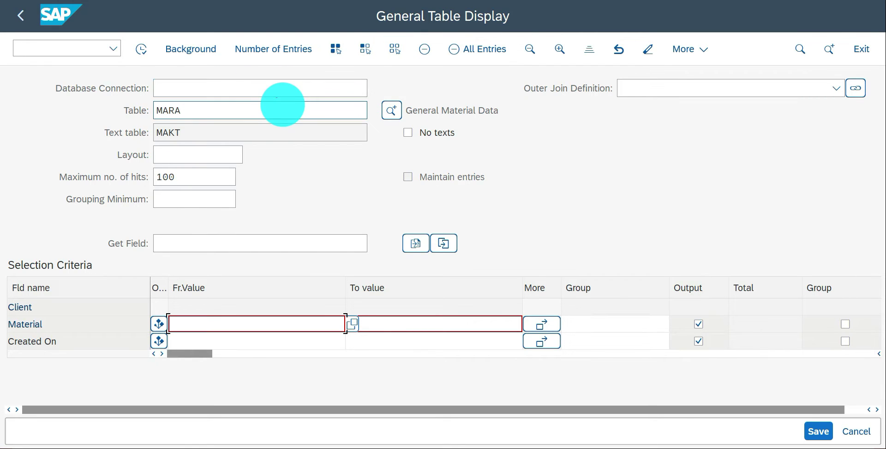
Look through the available values for the database connection and close the value list without choosing one
click(295, 90)
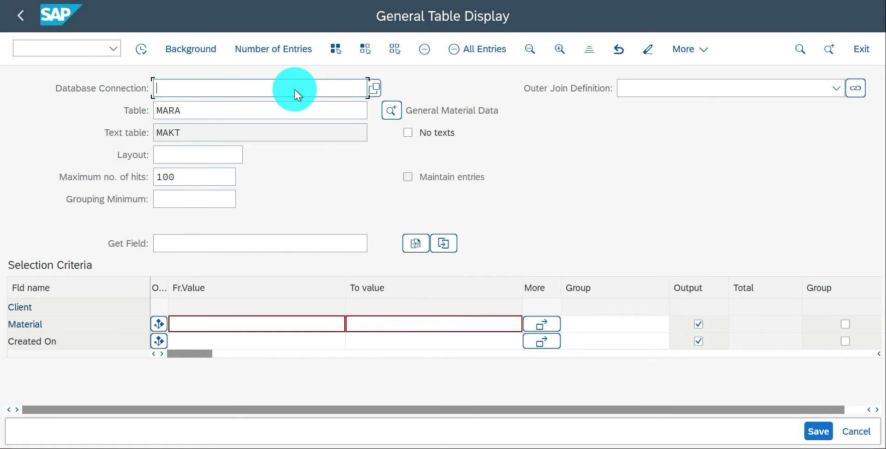
key(F4)
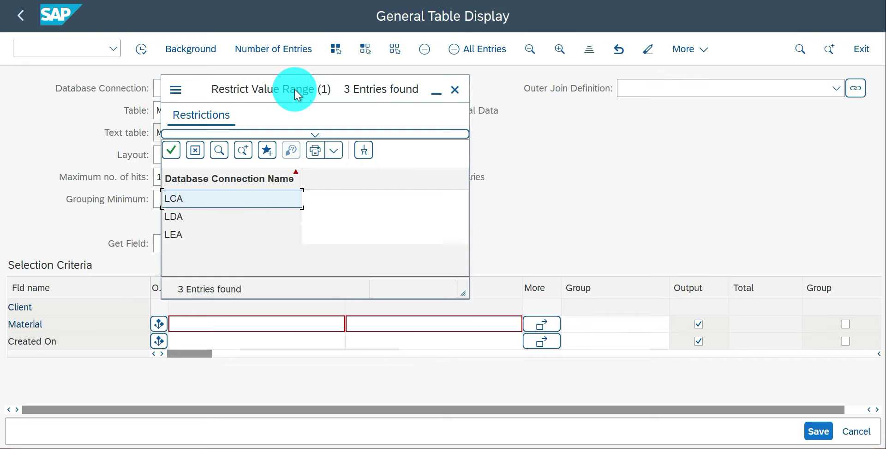
click(189, 215)
click(189, 234)
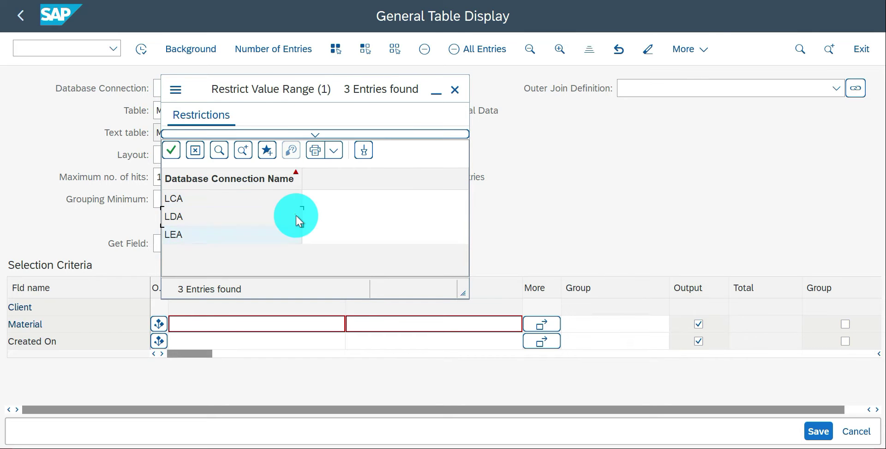
click(458, 90)
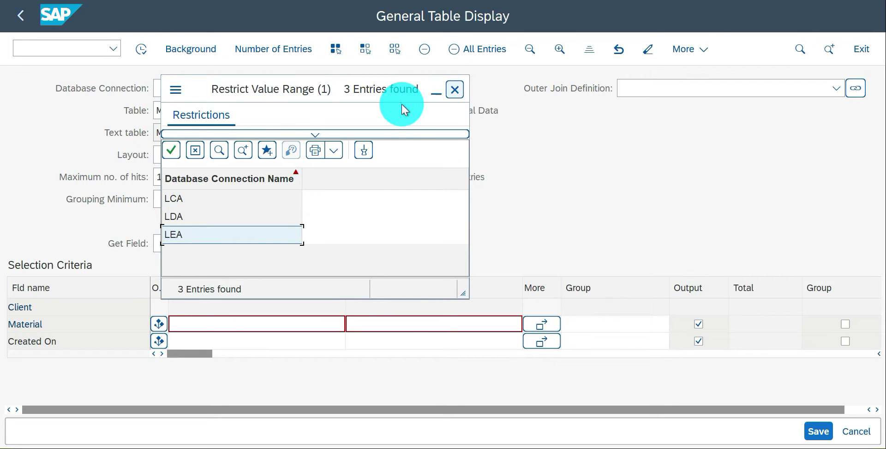
Re-enter MARA as the table and check which text table belongs to it
click(207, 108)
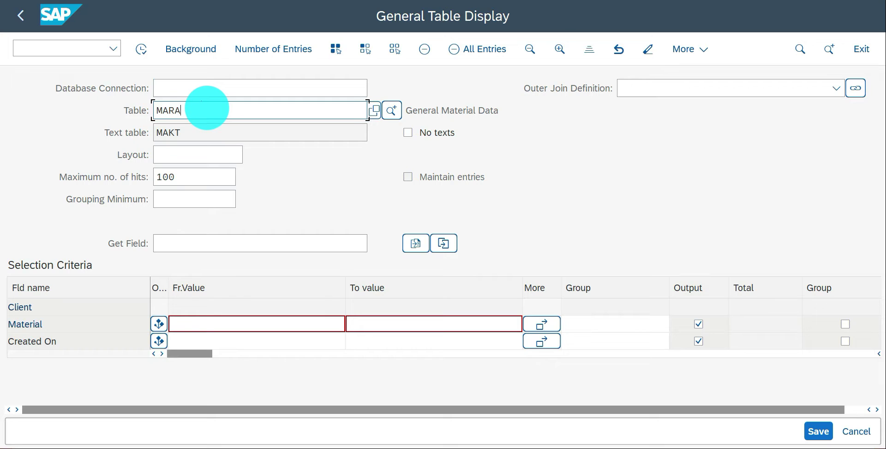
double_click(149, 111)
key(Delete)
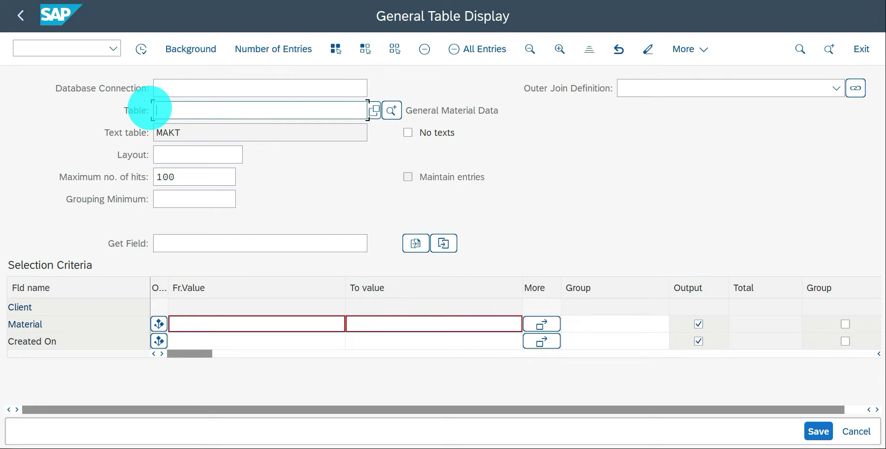
text(mara)
key(Return)
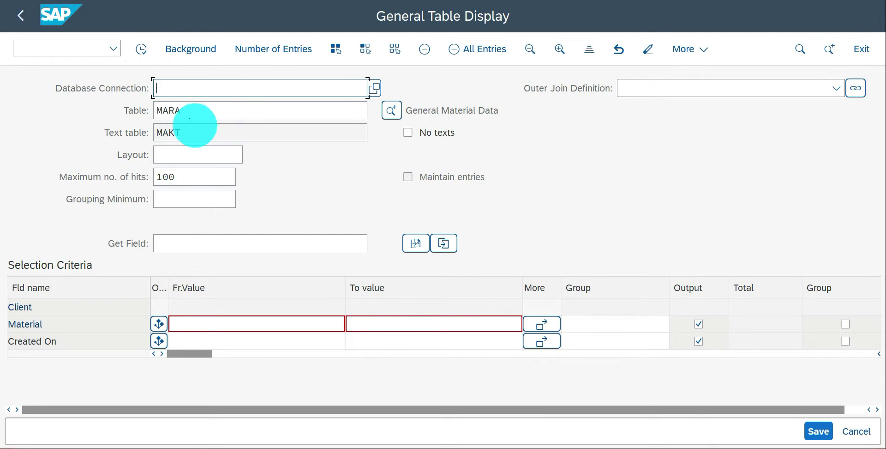
click(136, 134)
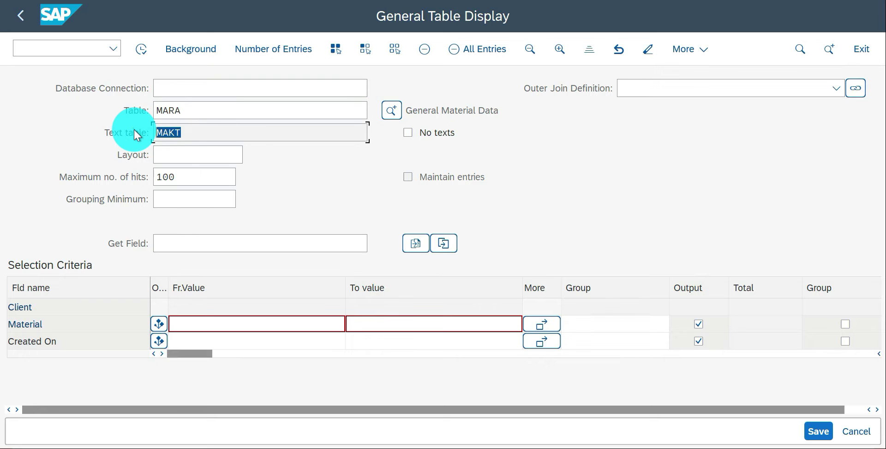
Set the table to EKKO and check whether it has a text table
click(204, 111)
key(ctrl+a)
text(ek)
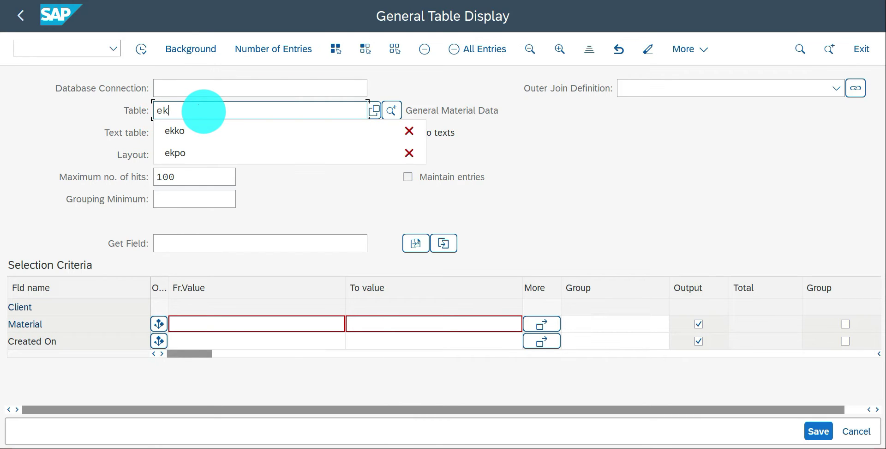
text(ko)
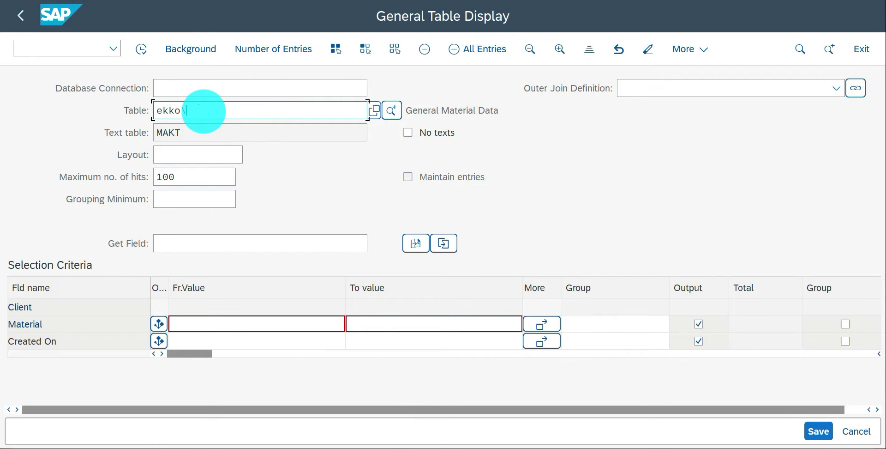
key(Return)
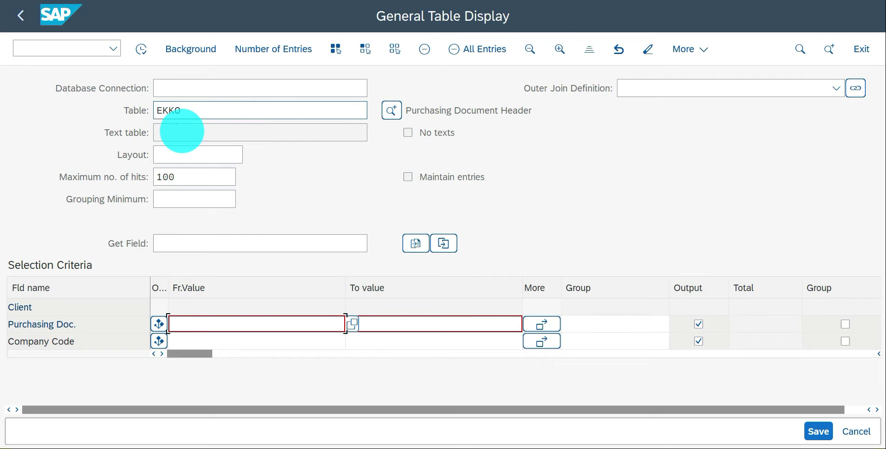
click(182, 132)
Set the table to MARA and select its text table entry
click(191, 114)
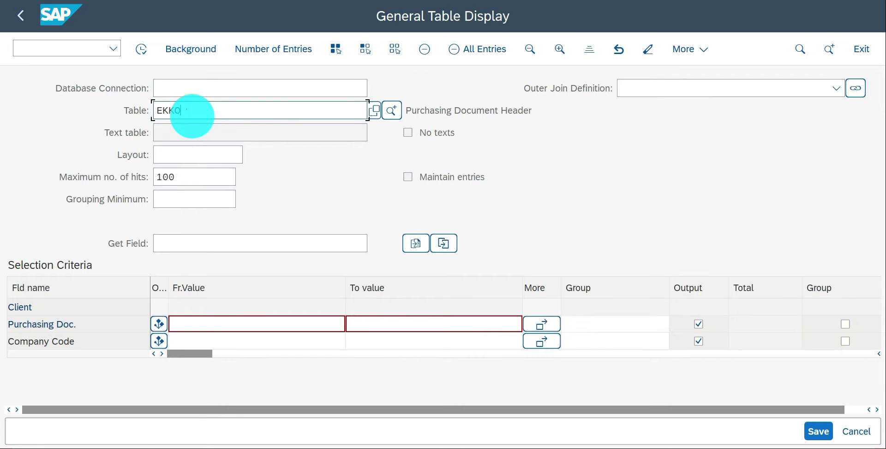
text(mara)
key(Return)
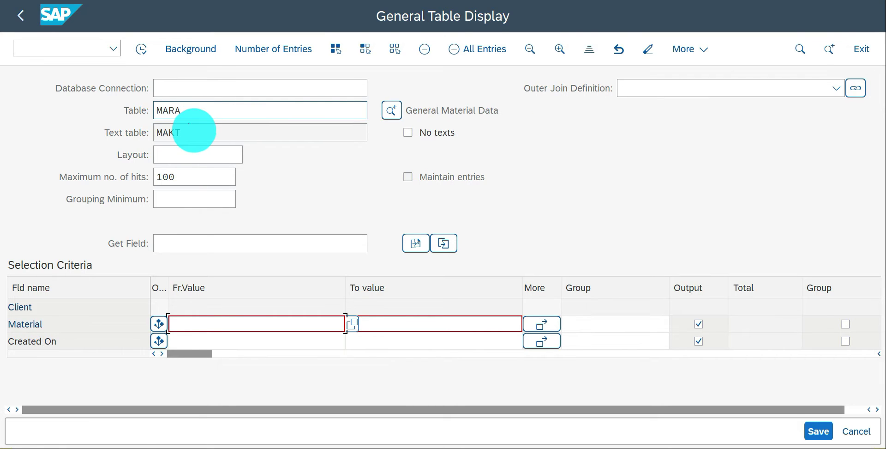
click(110, 132)
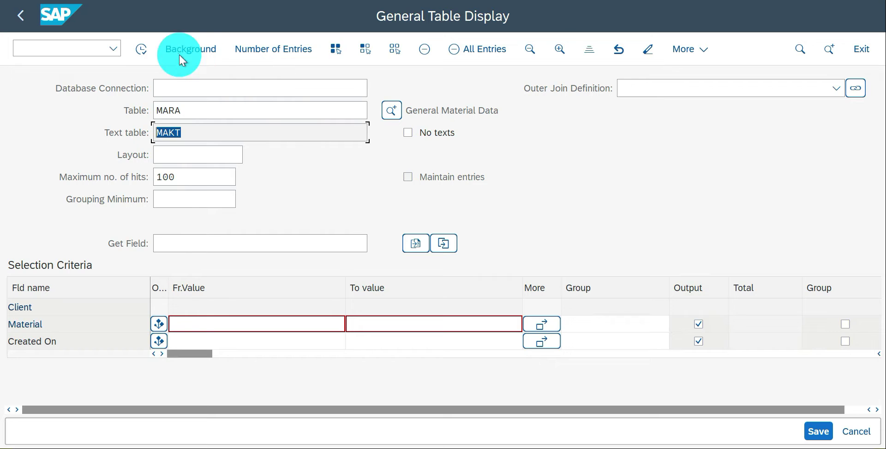
Display the MARA entries with all output fields and return to the selection screen
click(141, 49)
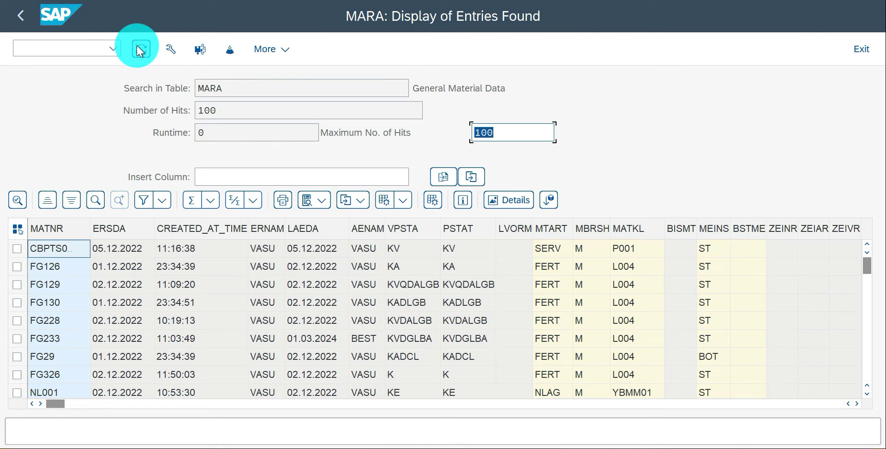
click(141, 49)
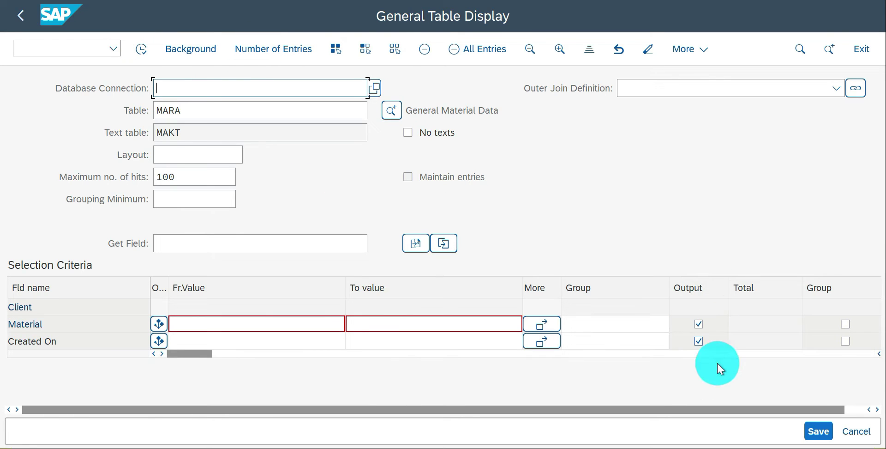
Clear the output selection of the MARA fields, and select all fields for output again
click(395, 49)
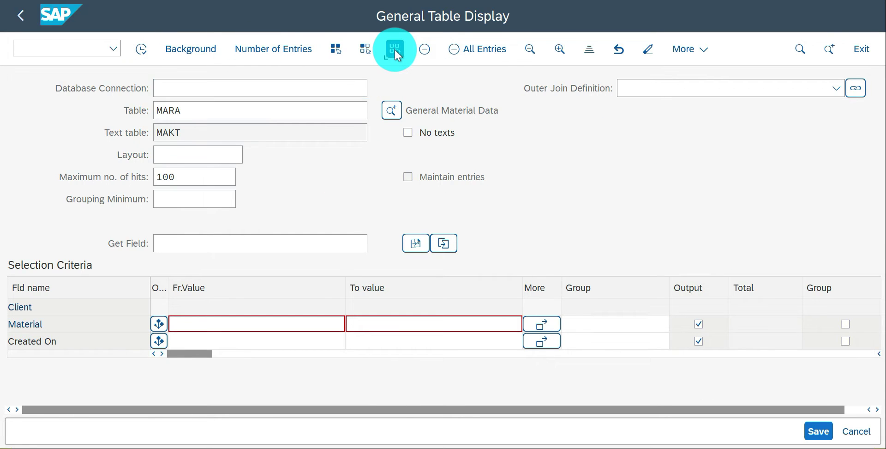
click(364, 49)
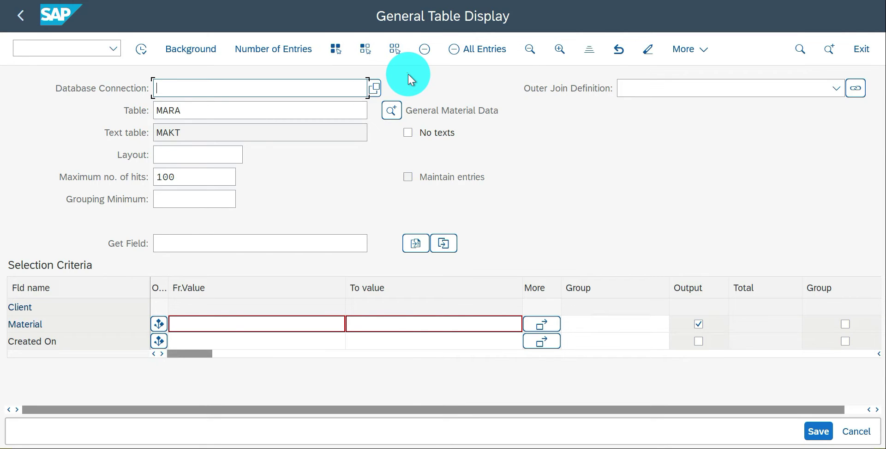
click(336, 48)
Deselect all MARA fields for output except Material, and check the field list in the selection criteria
click(395, 49)
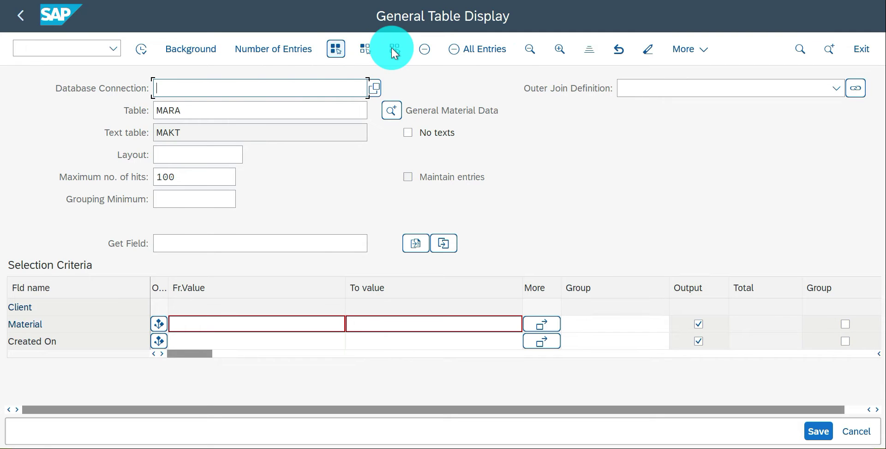
click(700, 325)
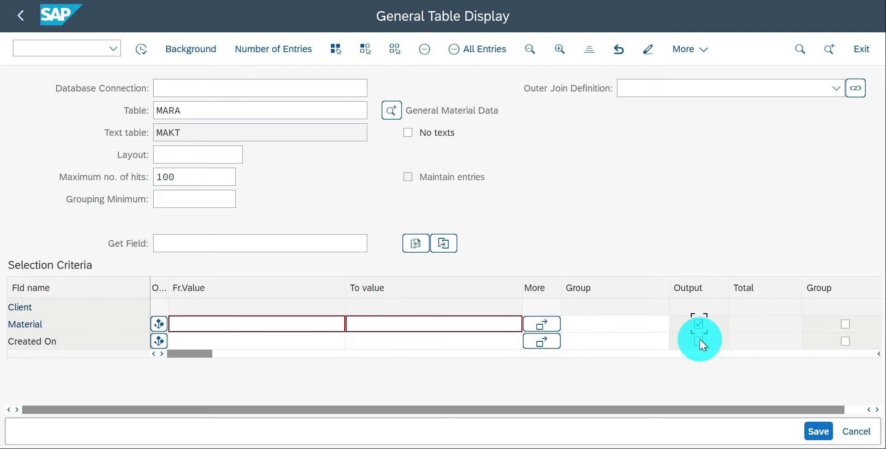
scroll(700, 339, down, 5)
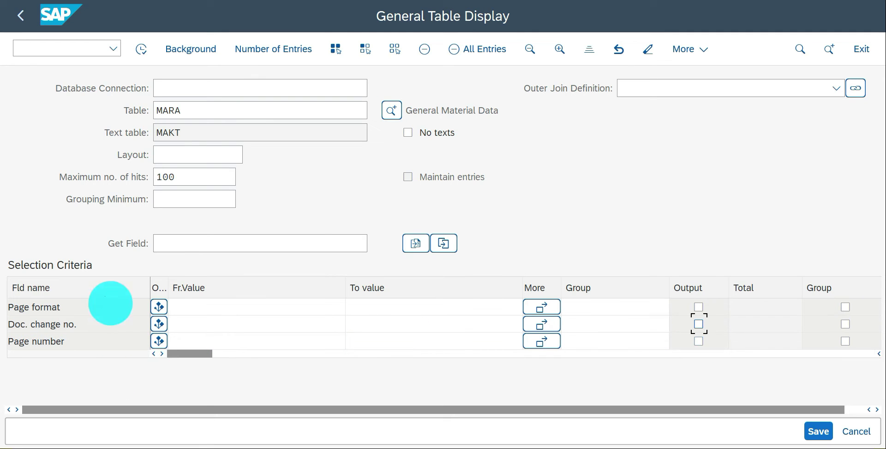
scroll(762, 325, up, 5)
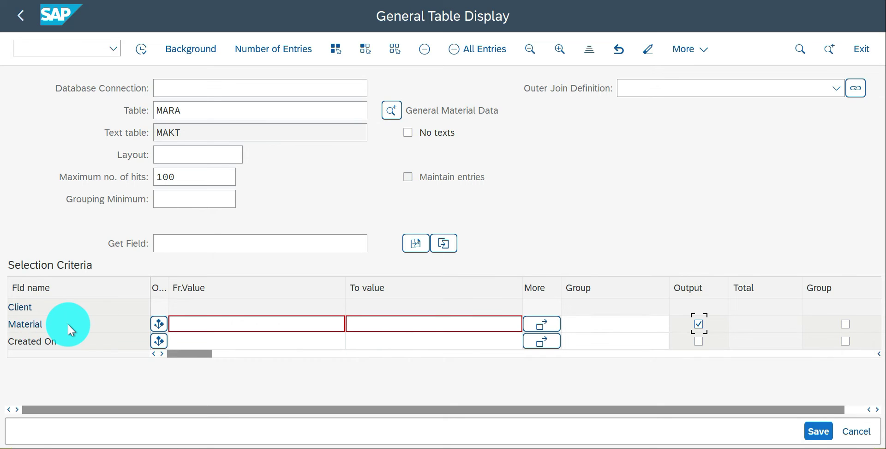
Find the field MTART in the selection criteria and include Material type in the output
click(198, 248)
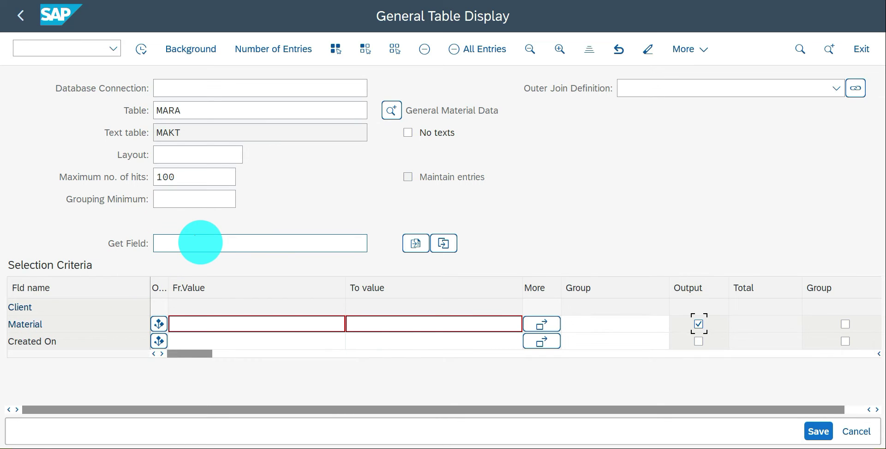
text(mtart)
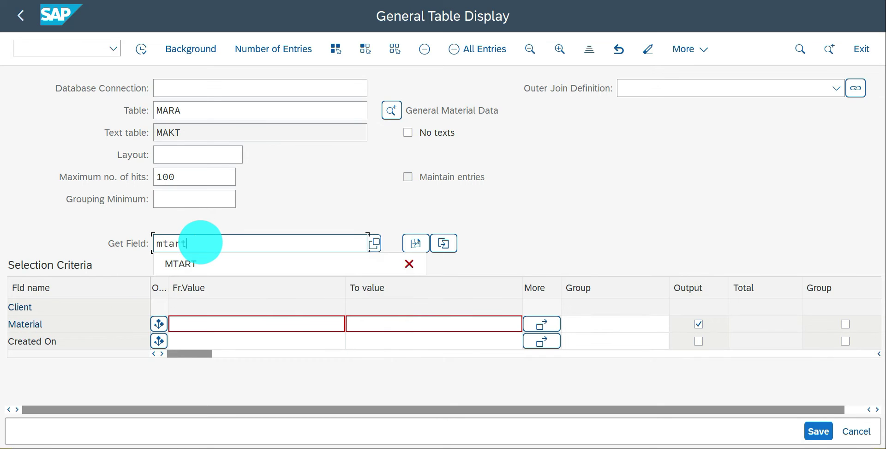
key(Return)
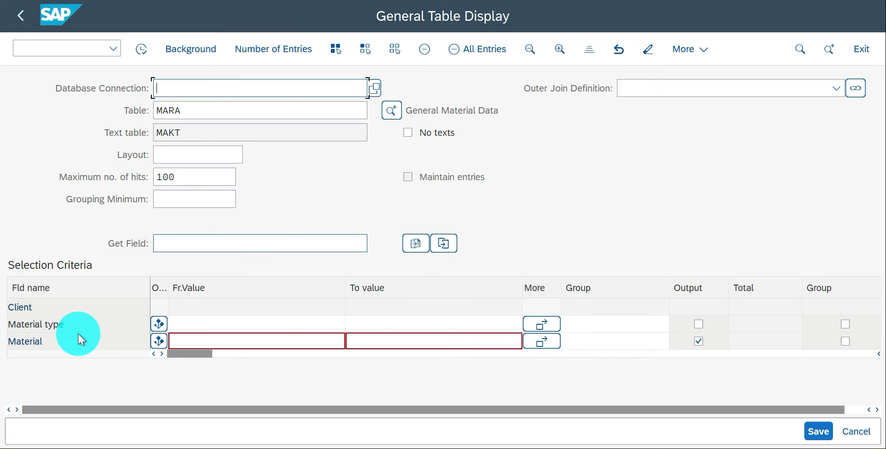
drag(74, 325, 7, 324)
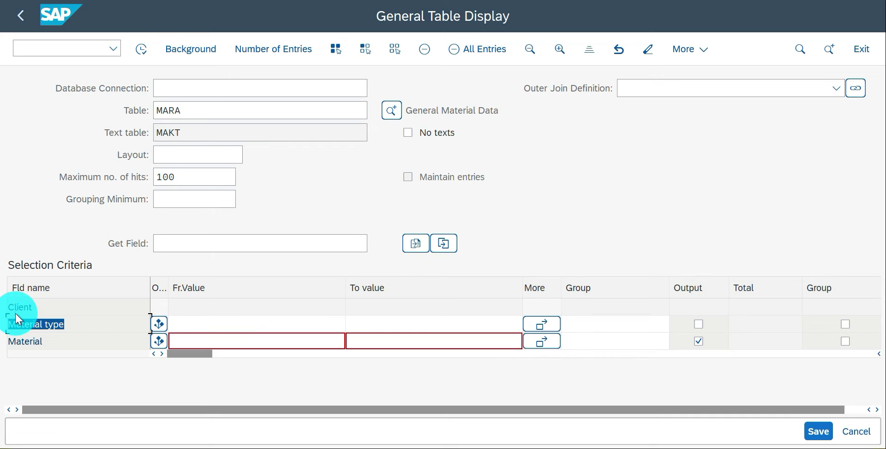
click(187, 246)
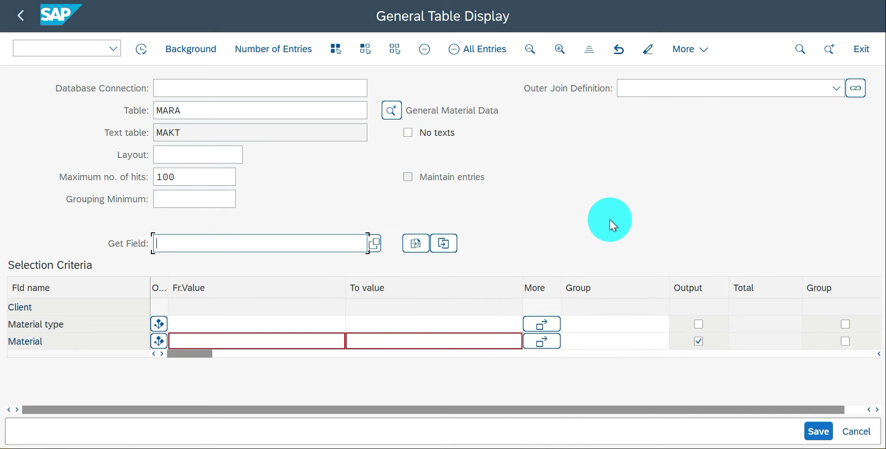
click(699, 324)
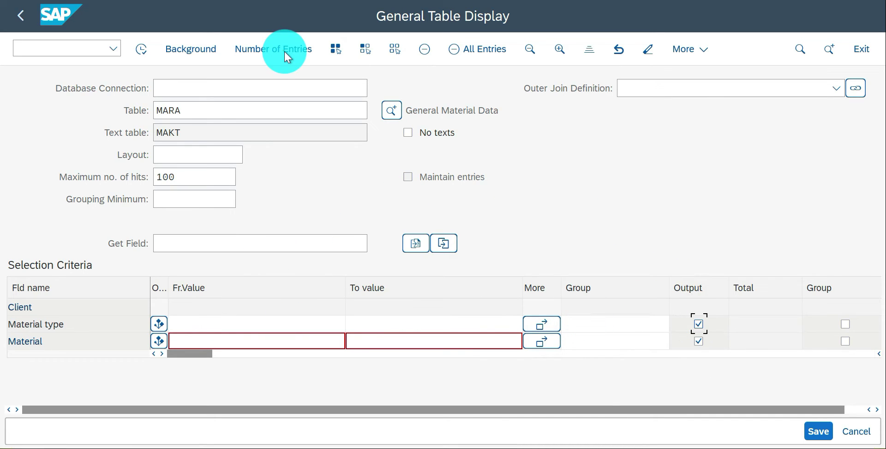
Run the MARA selection with the chosen output fields and look through the list down to its last row
click(141, 49)
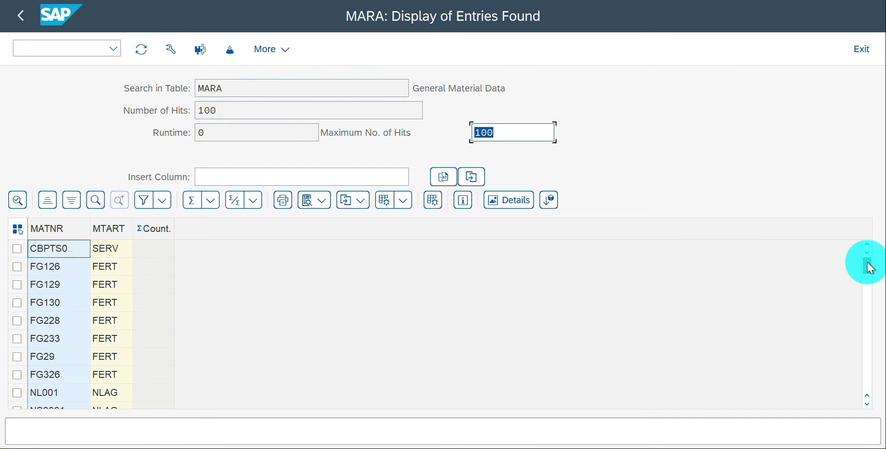
click(869, 380)
click(869, 403)
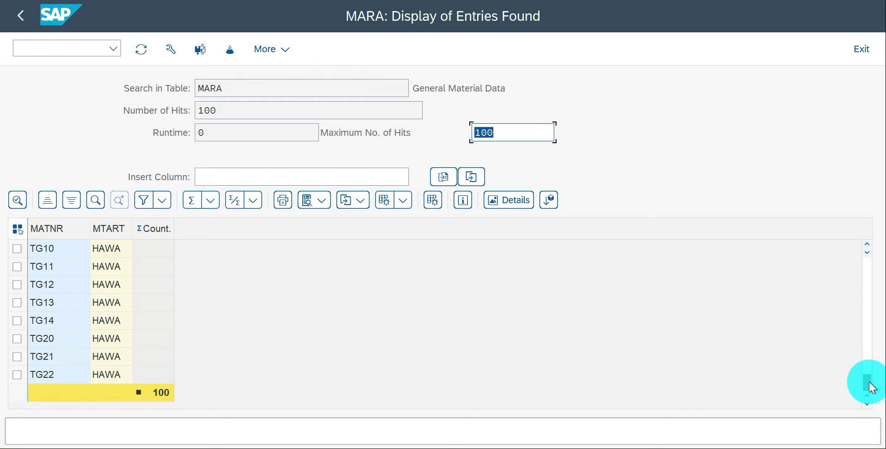
drag(869, 385, 873, 237)
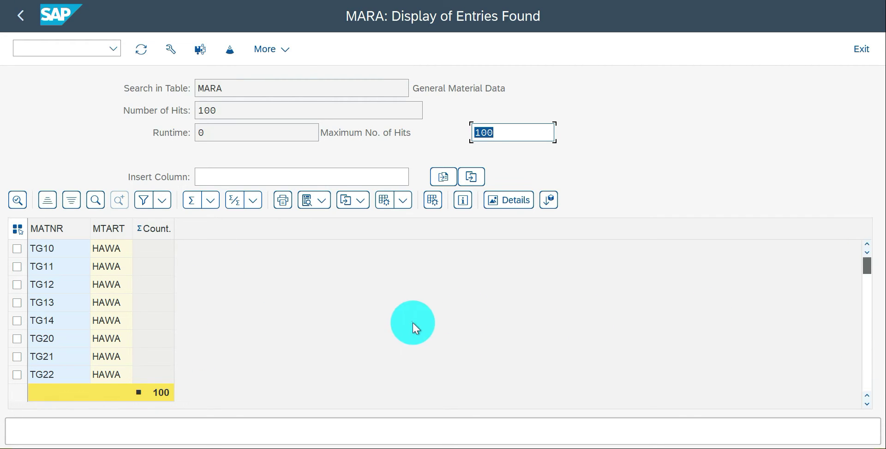
Return to the MARA selection screen, look through the fields and columns of the selection criteria, and switch No texts on and off again
key(F3)
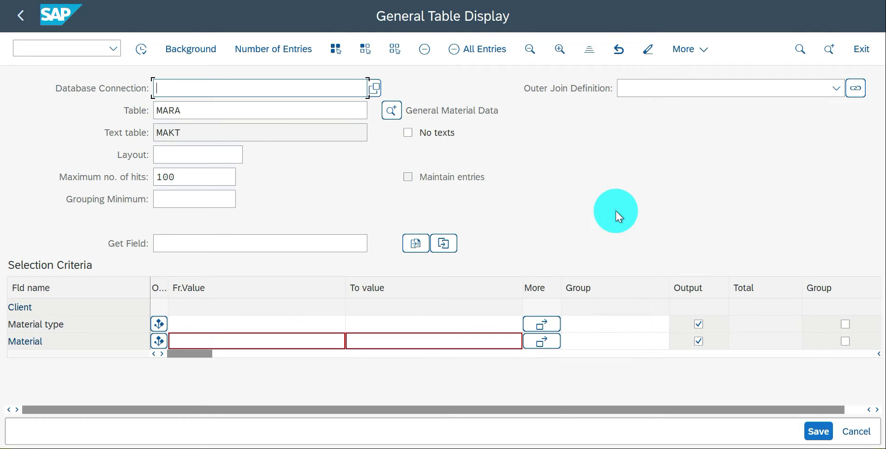
click(851, 411)
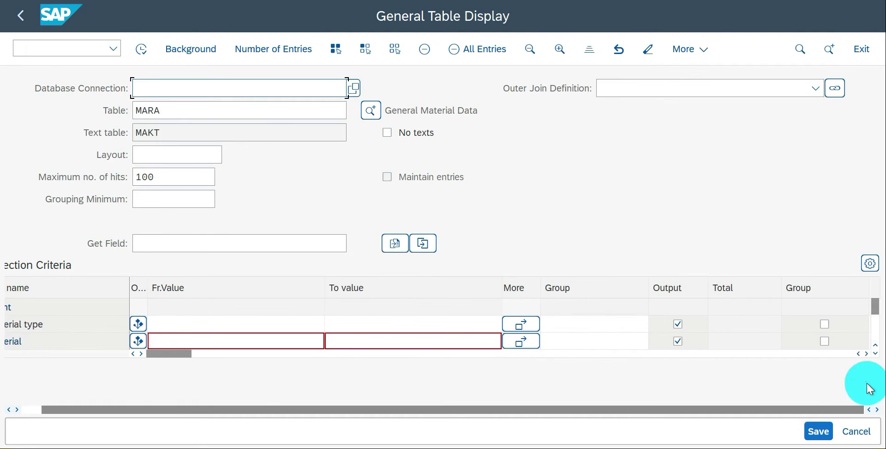
click(877, 354)
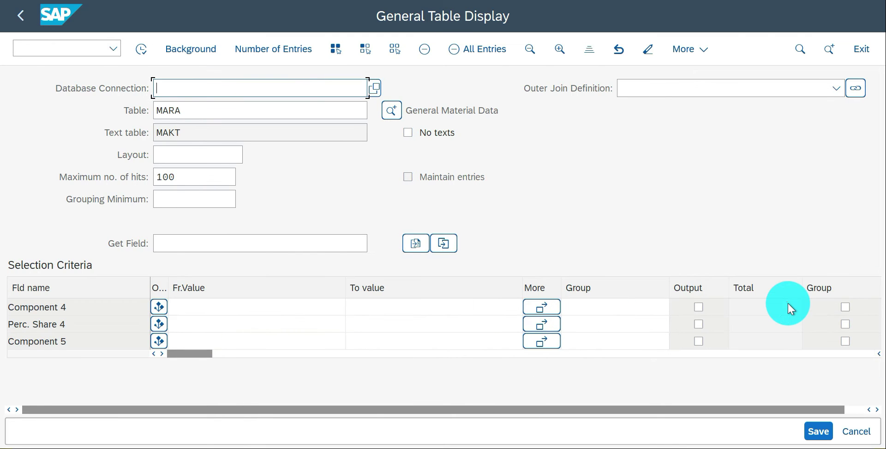
click(858, 410)
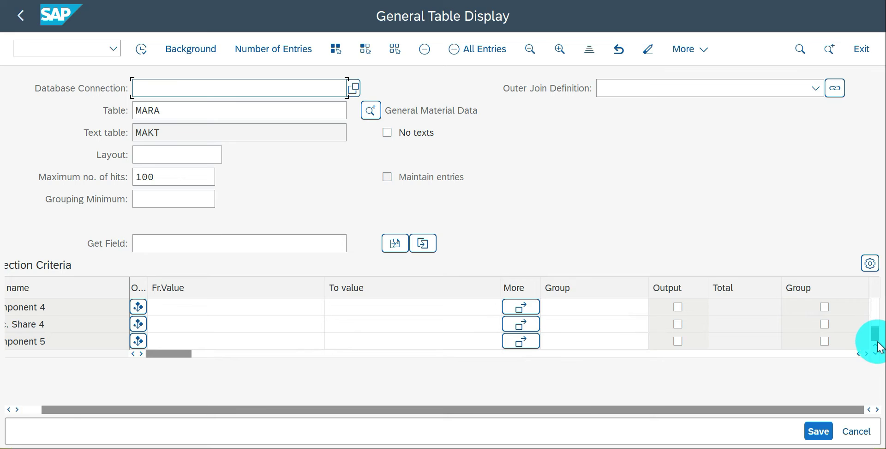
click(878, 350)
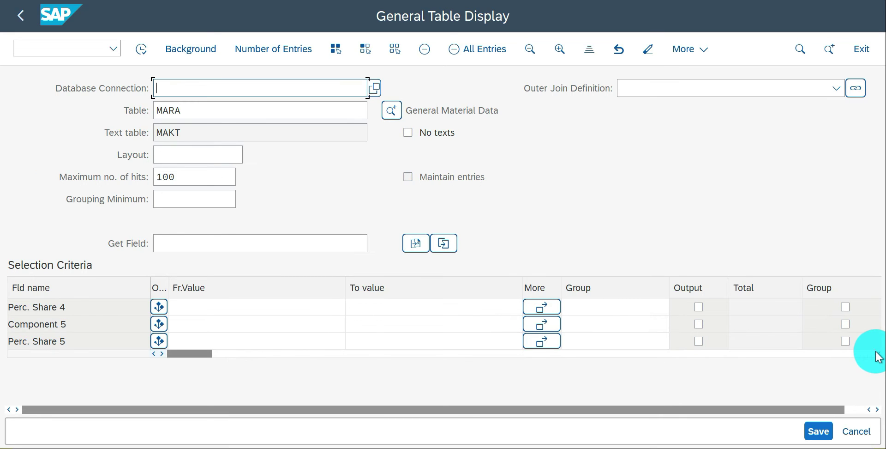
click(858, 354)
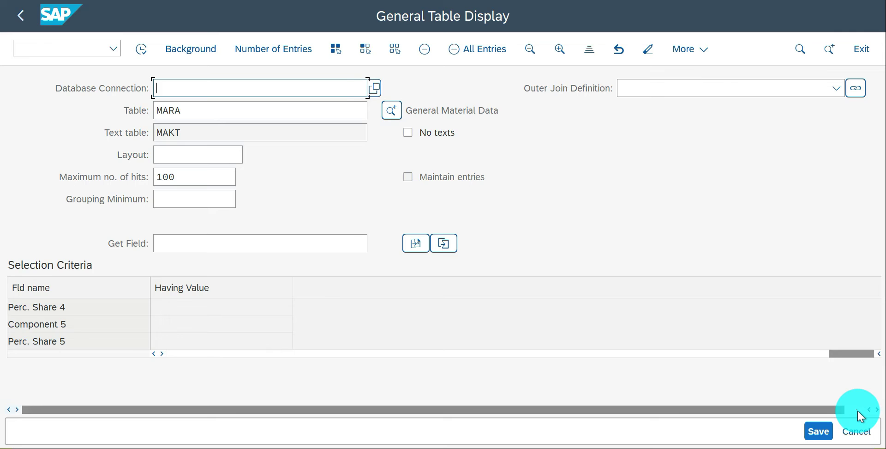
click(857, 410)
click(876, 349)
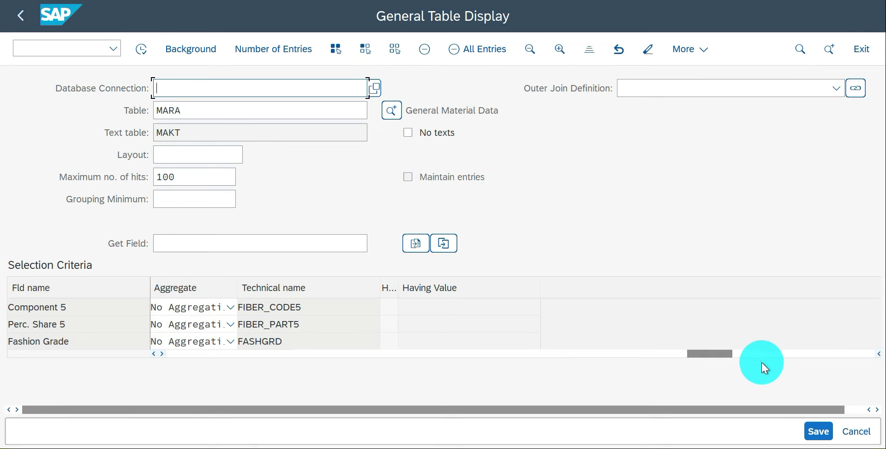
drag(717, 356, 140, 374)
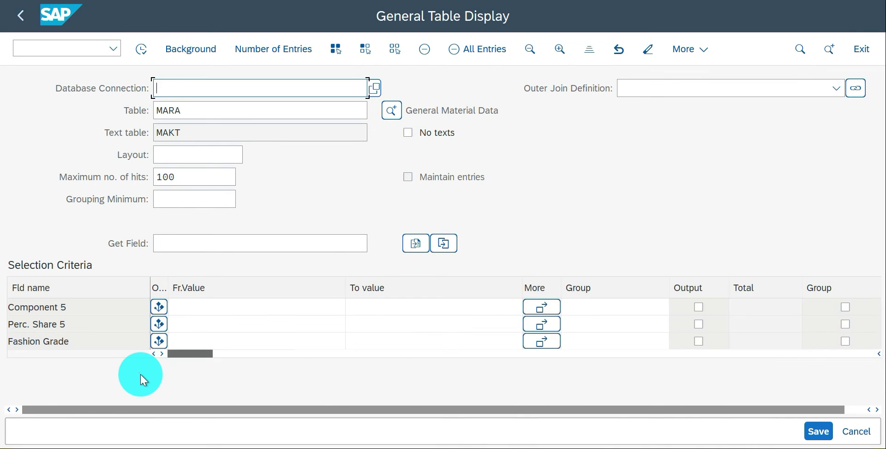
click(410, 133)
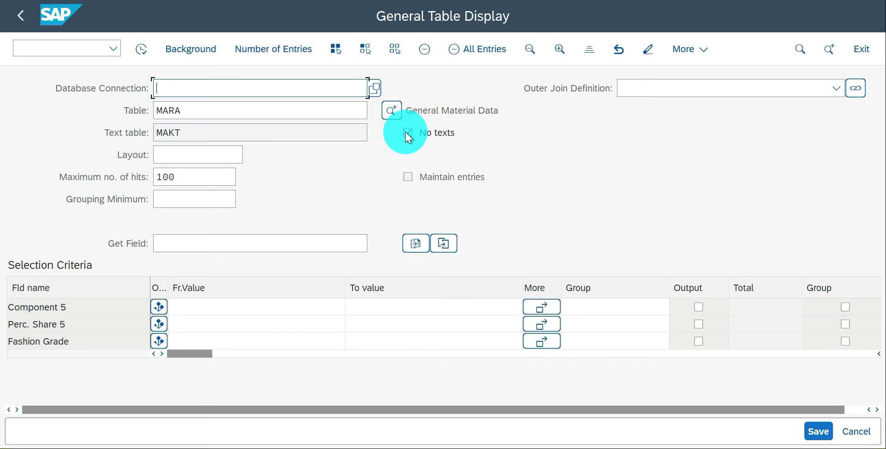
click(406, 132)
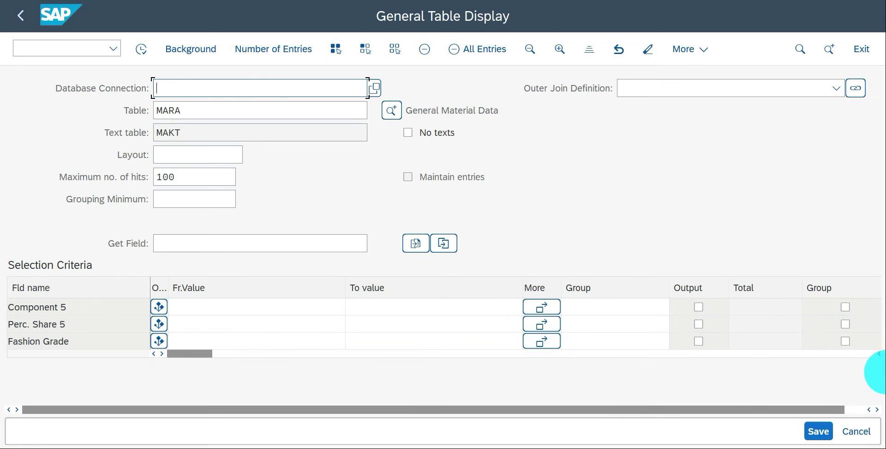
Group the MARA output by Material type, run the selection and inspect the line count of each group
click(861, 409)
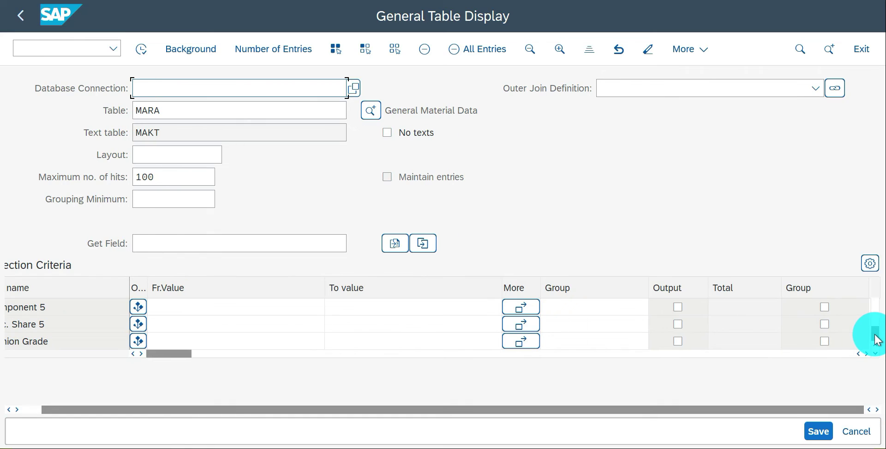
click(878, 280)
click(851, 325)
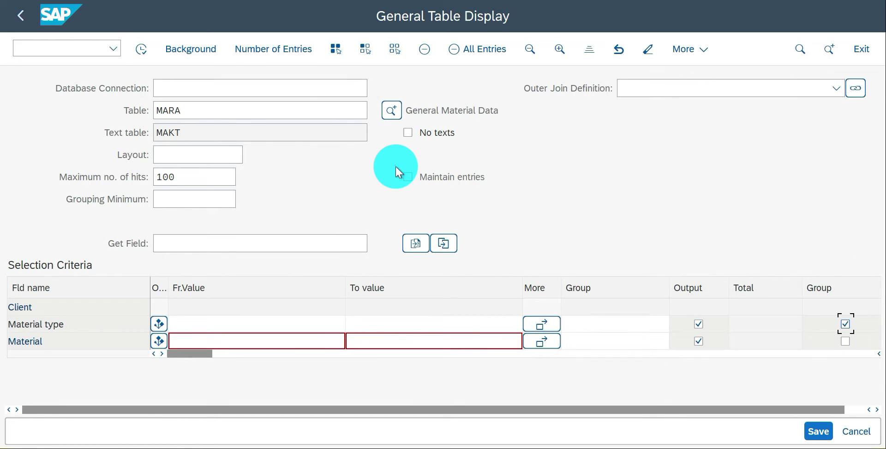
click(140, 49)
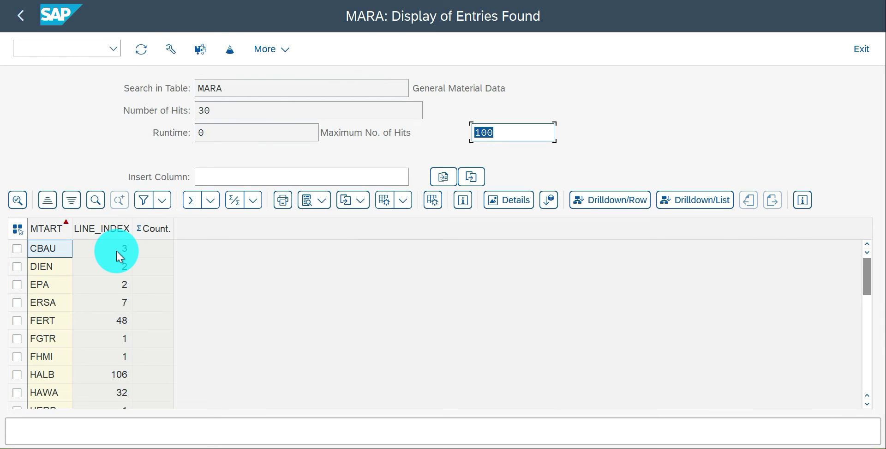
click(116, 250)
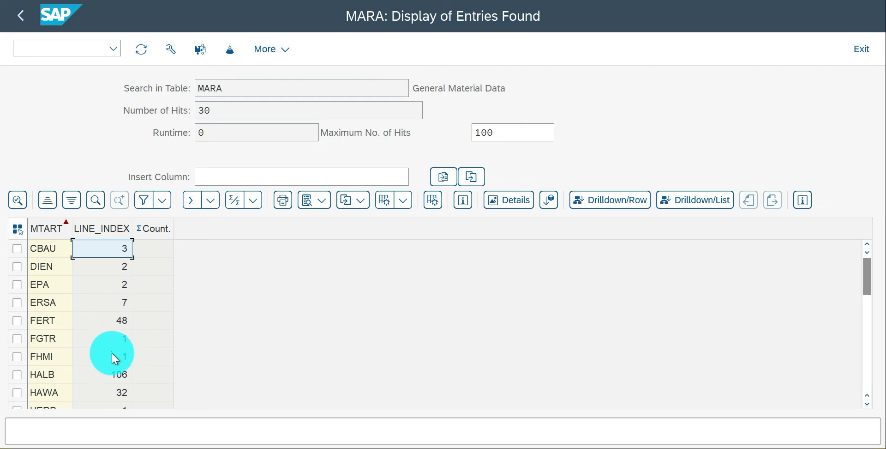
Return to the selection criteria, set the sort type of Material type to DES Descending, and run the MARA selection again
key(F3)
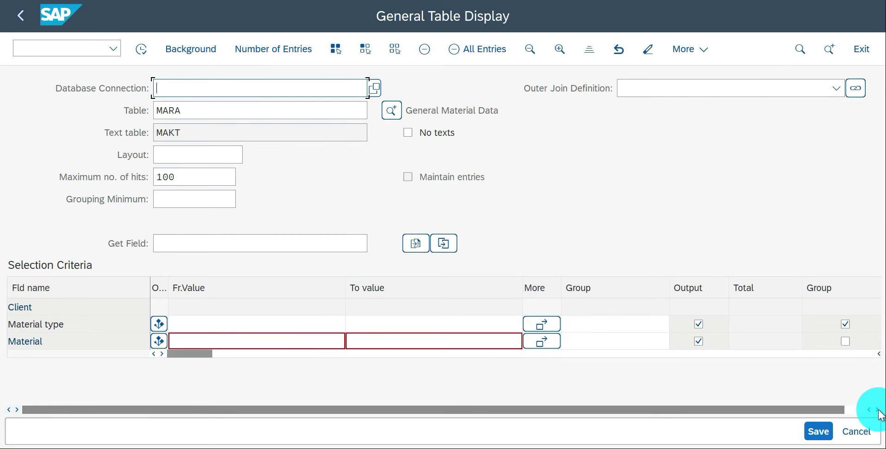
click(879, 409)
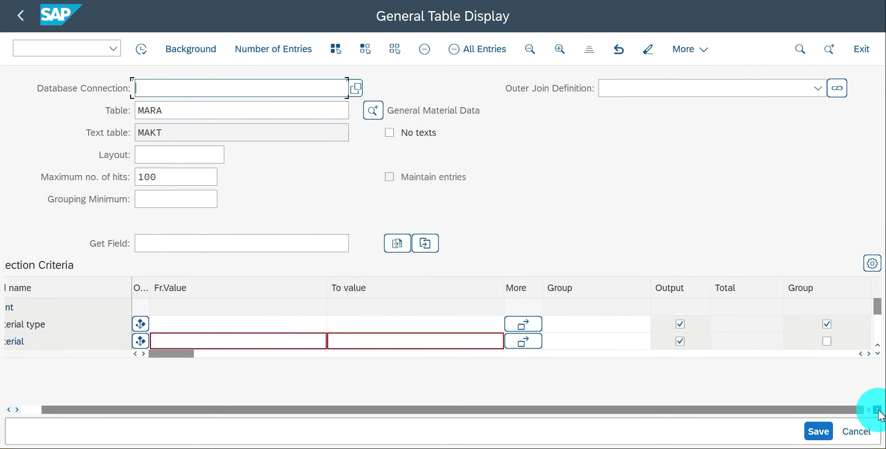
click(869, 354)
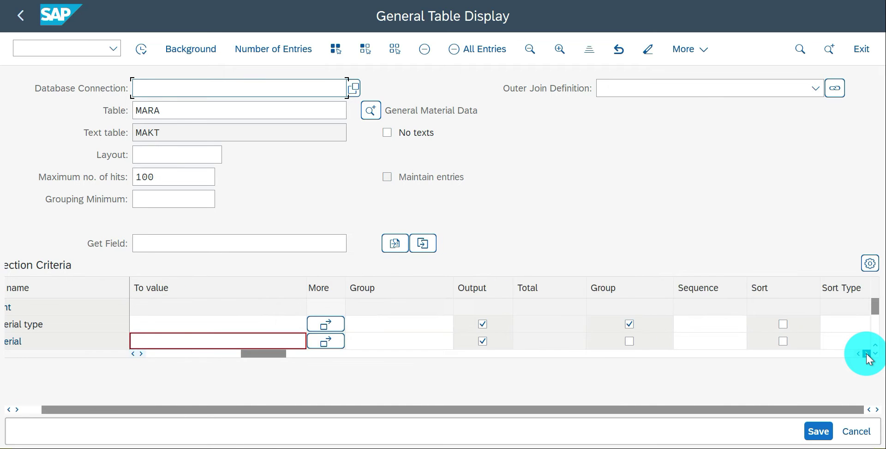
click(868, 354)
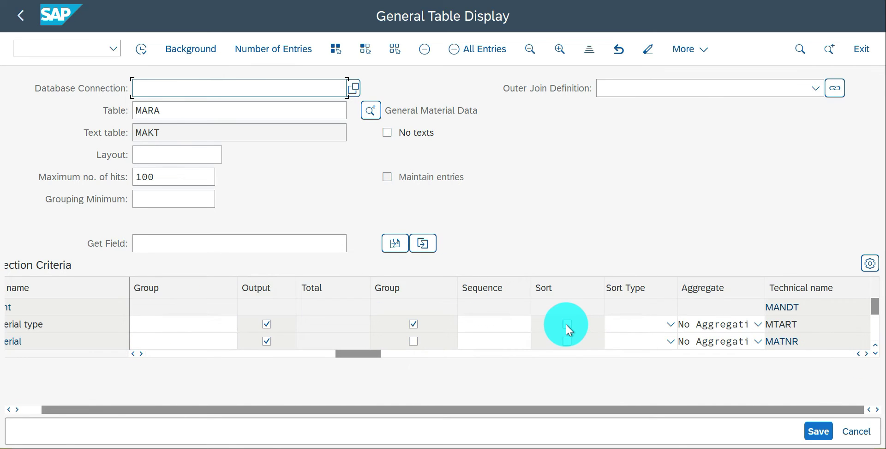
click(670, 324)
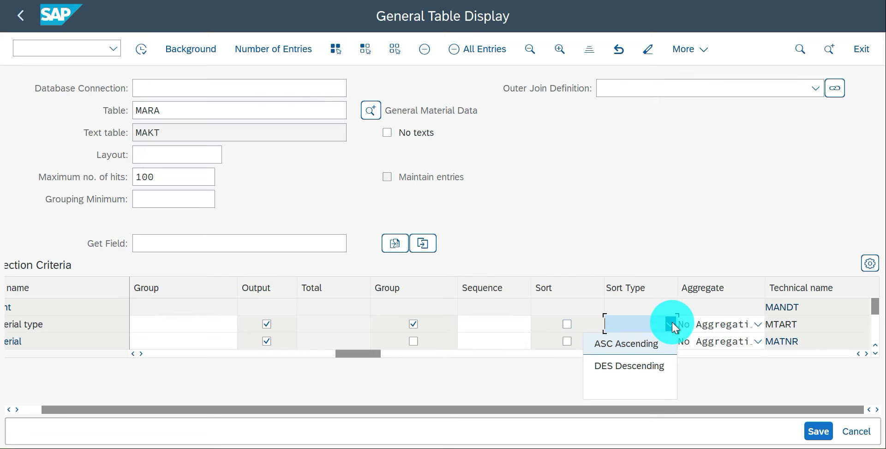
click(630, 364)
click(757, 325)
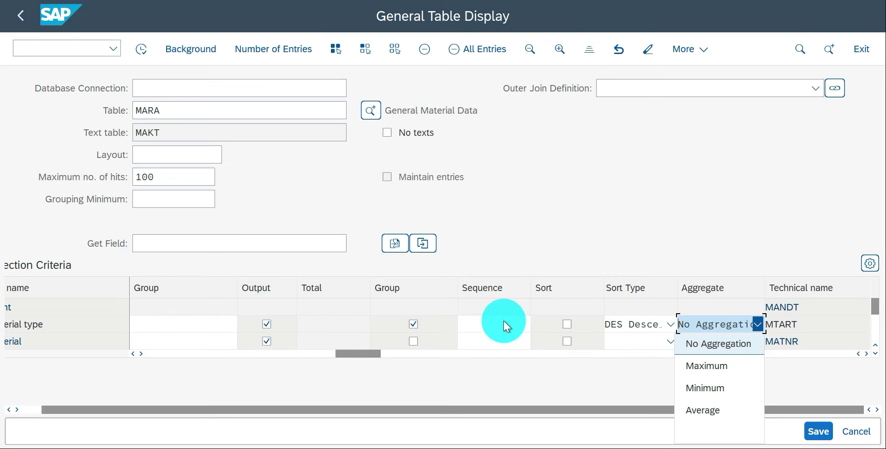
key(Escape)
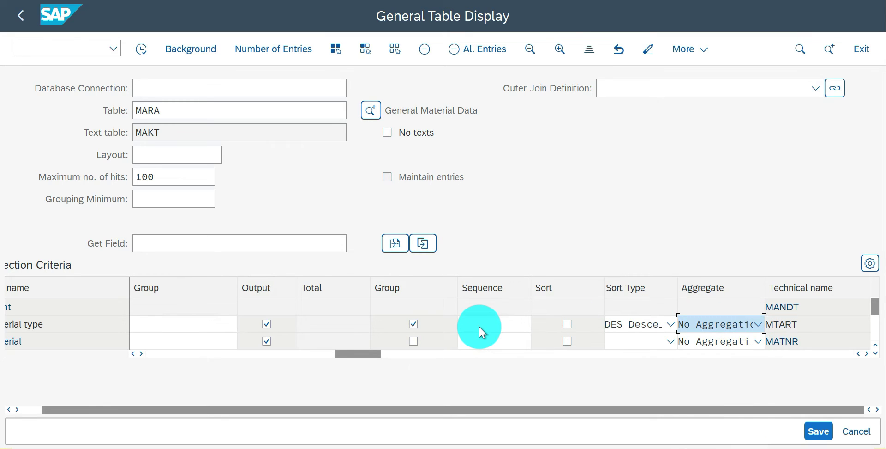
drag(366, 353, 261, 352)
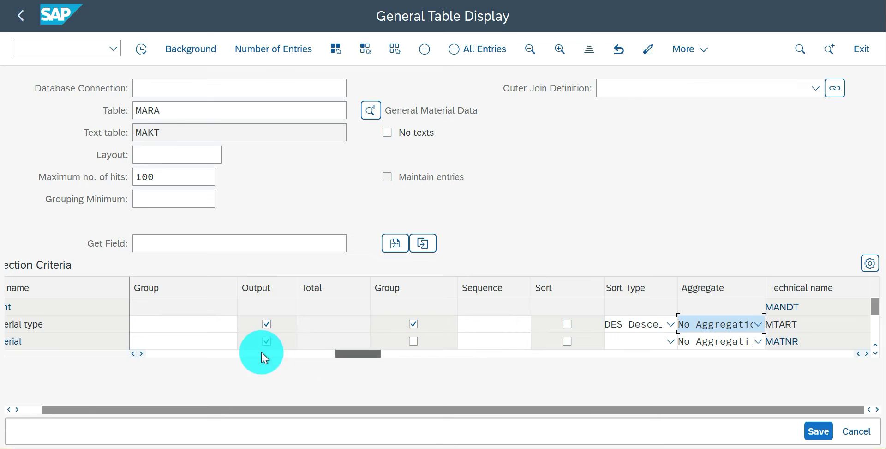
drag(164, 347, 139, 346)
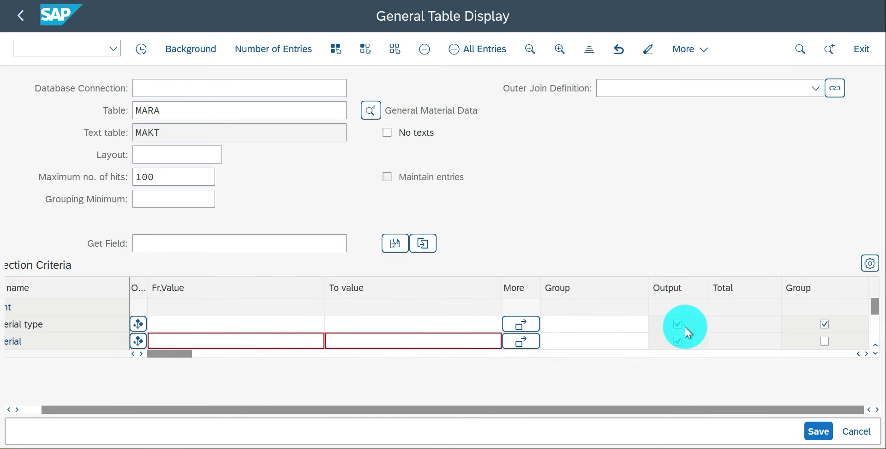
key(F8)
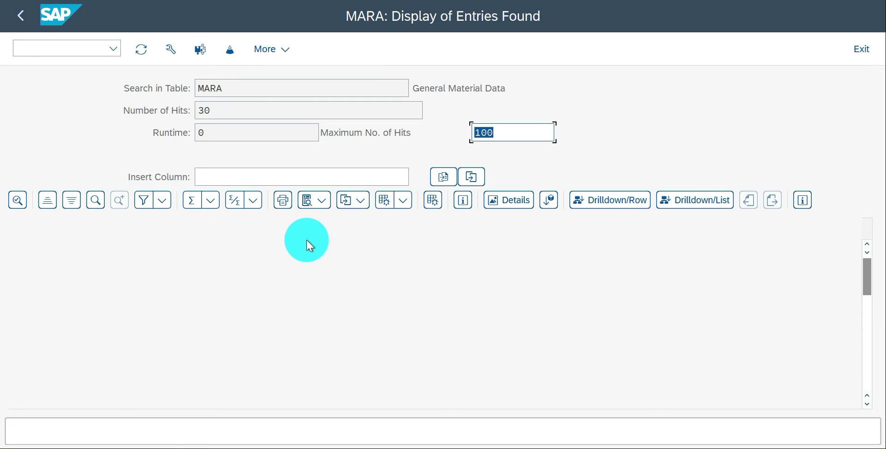
Return to the selection criteria, remove the grouping by Material type, and display the MARA entries
key(F3)
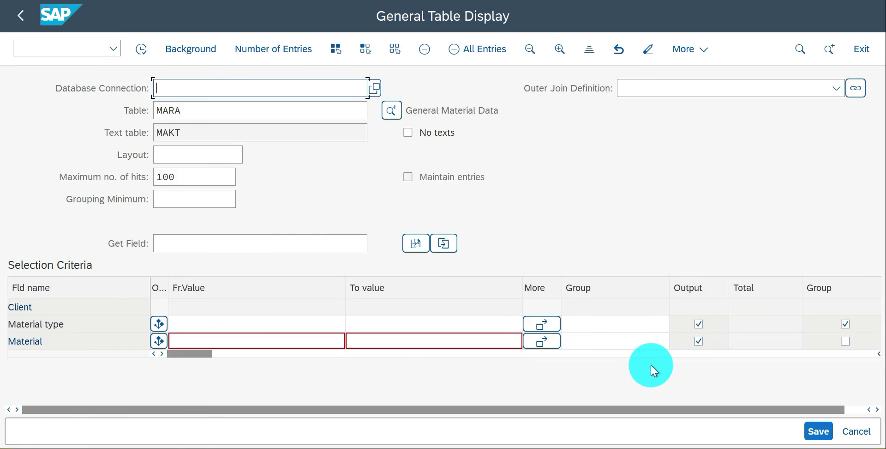
click(845, 324)
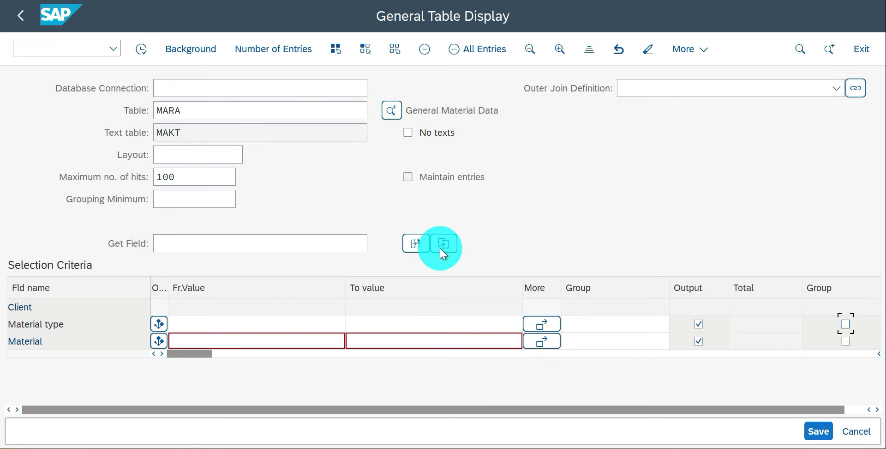
key(F8)
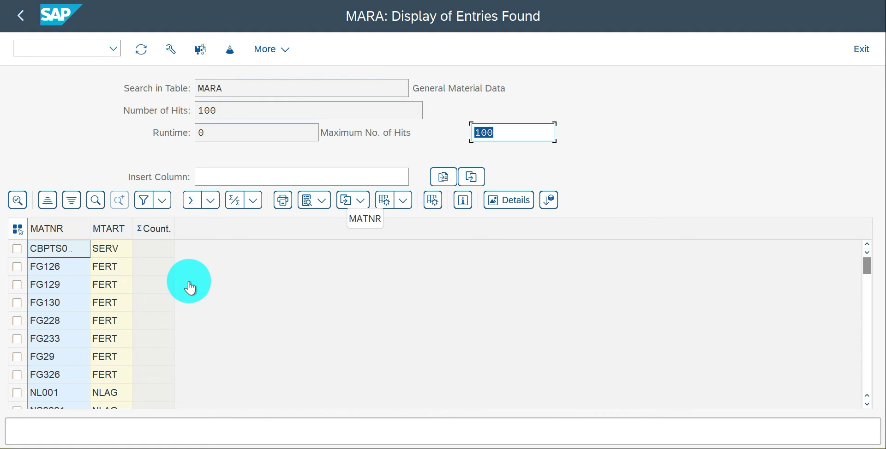
Set the output sequence to 1 for Material type and 2 for Material, run the selection, and go back to the criteria
key(F3)
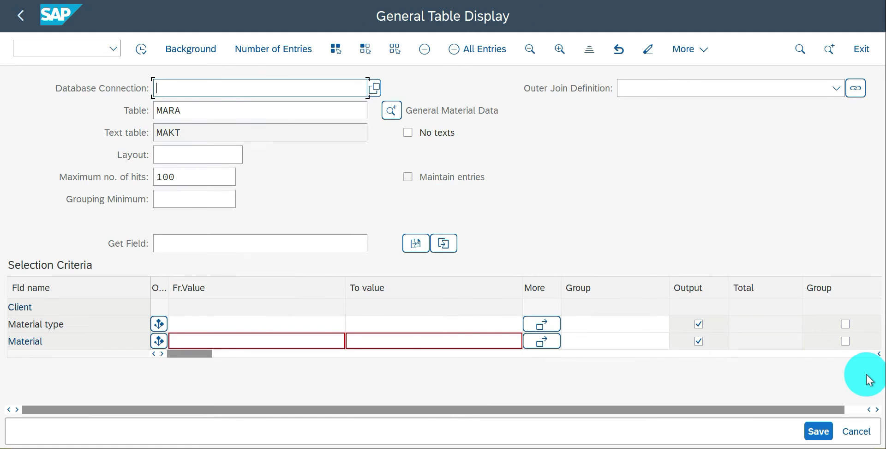
click(857, 409)
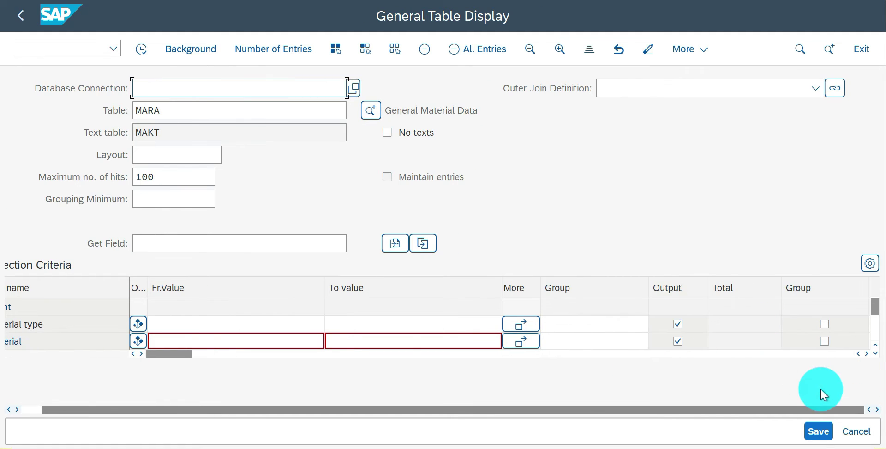
click(866, 353)
click(866, 354)
click(867, 354)
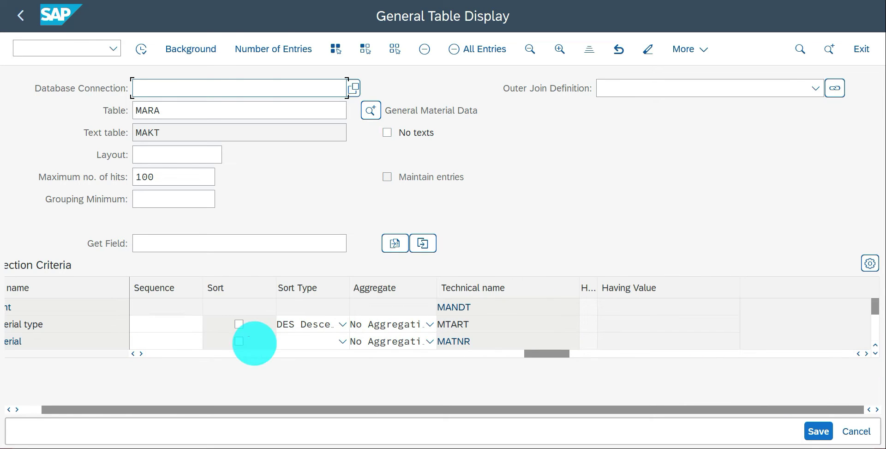
click(172, 323)
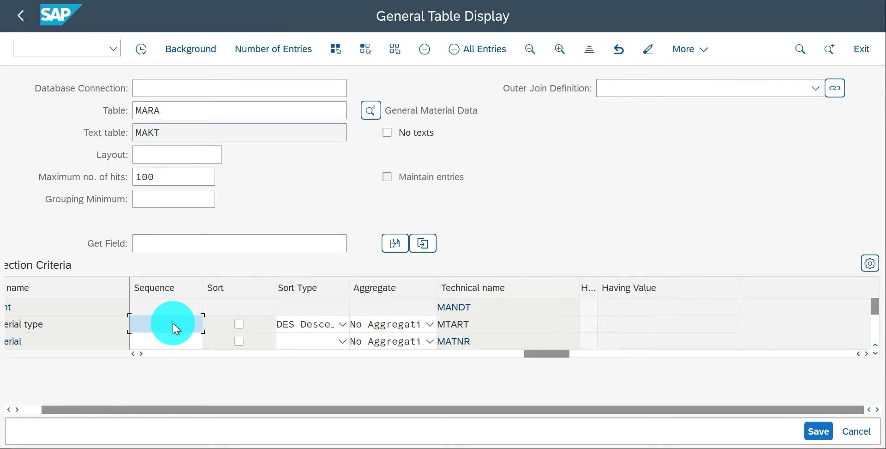
text(1)
key(Down)
text(2)
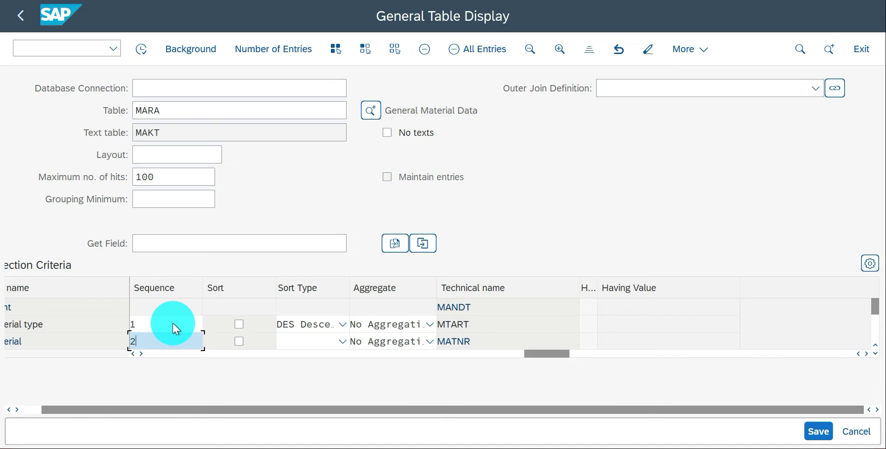
key(Return)
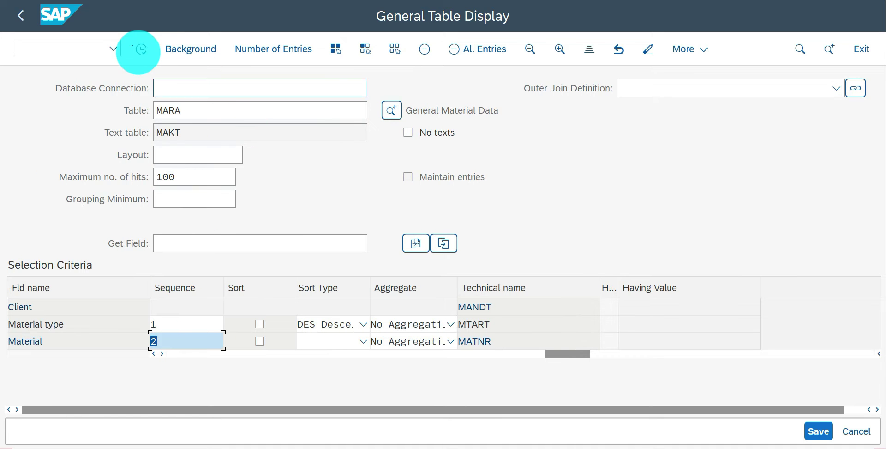
click(139, 54)
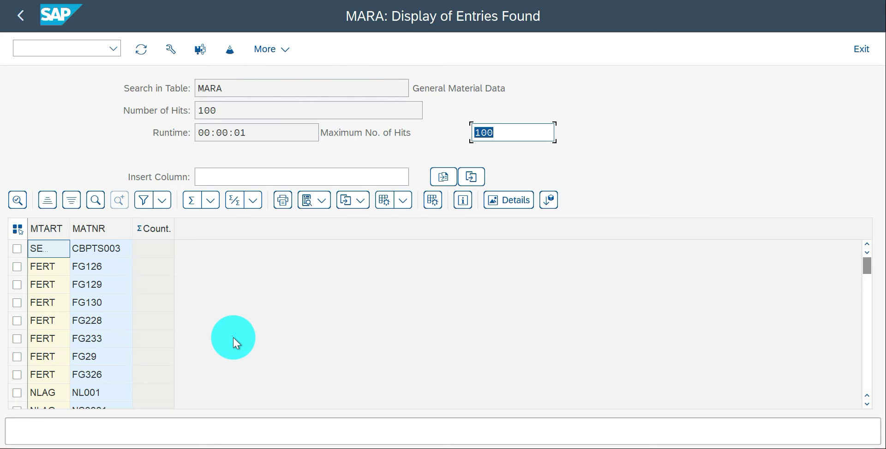
key(F3)
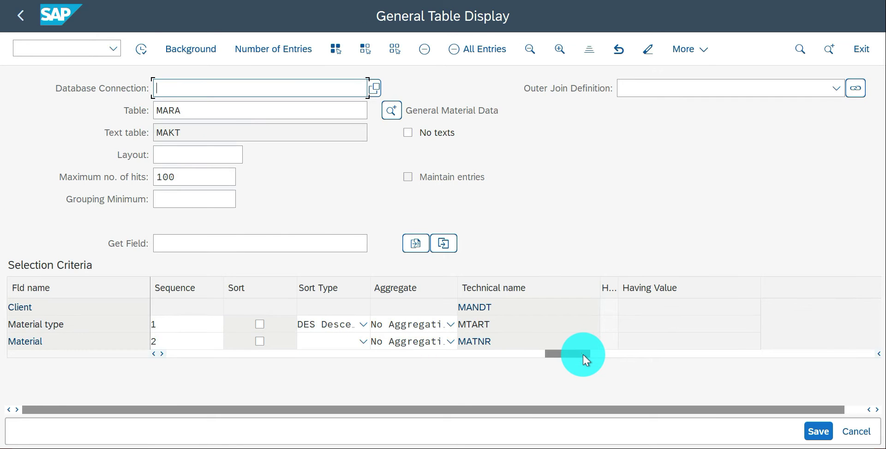
drag(416, 351, 131, 343)
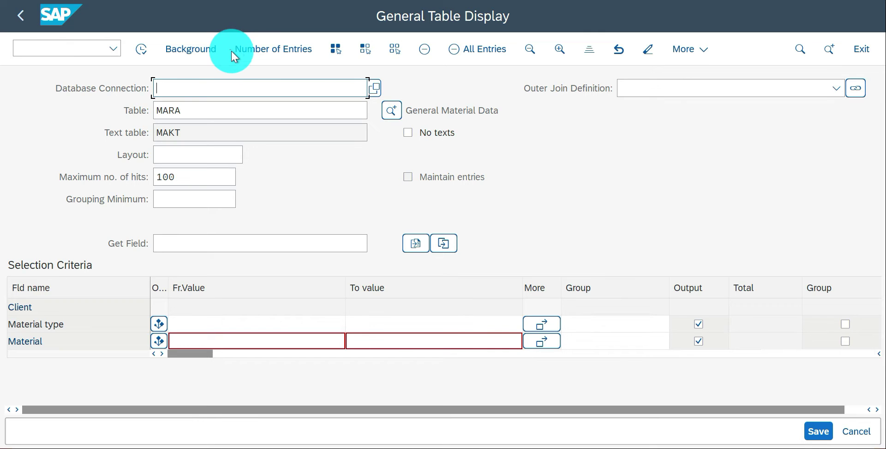
click(191, 50)
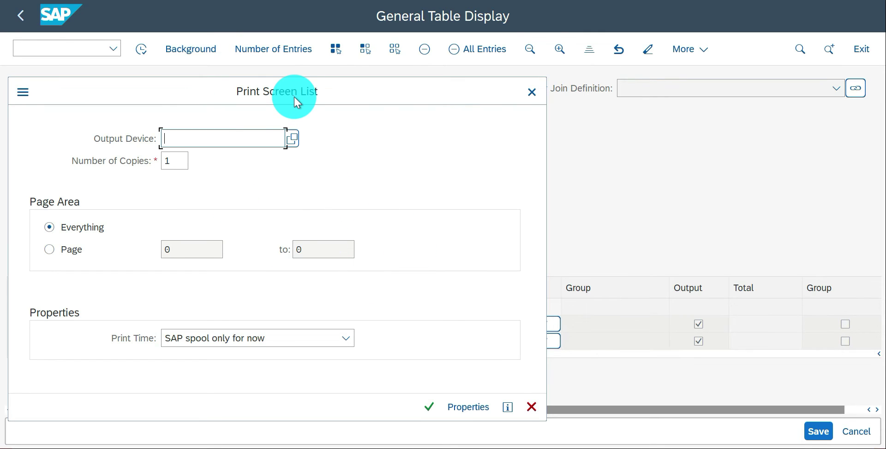
click(534, 408)
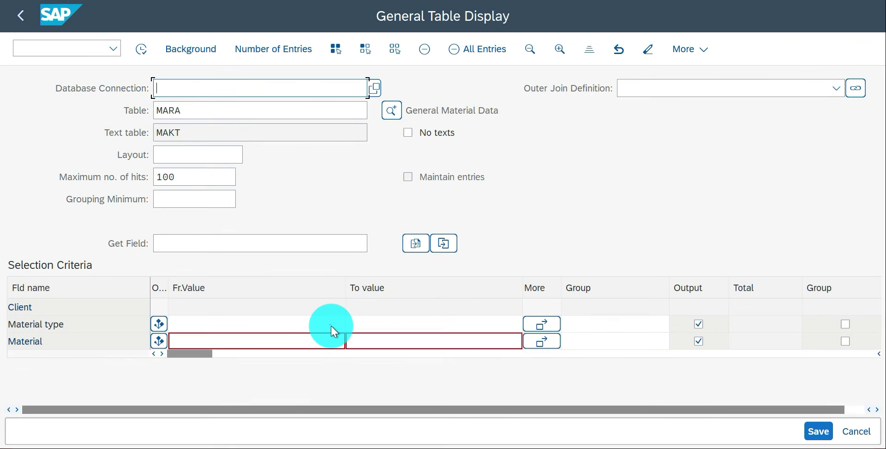
Restrict the MARA selection to Material type FERT and start executing it in the background
click(238, 318)
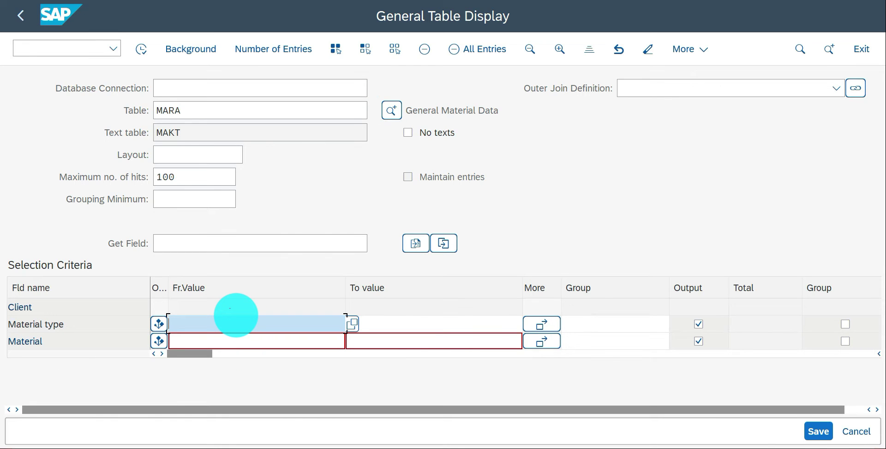
text(FERT)
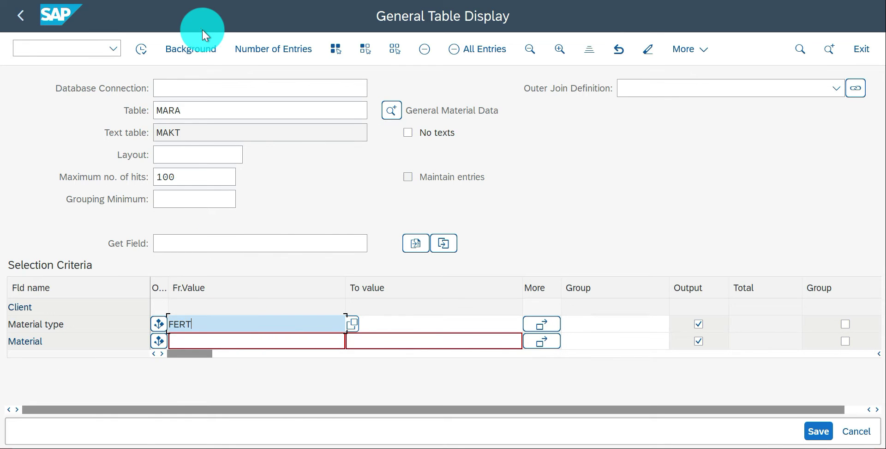
click(194, 48)
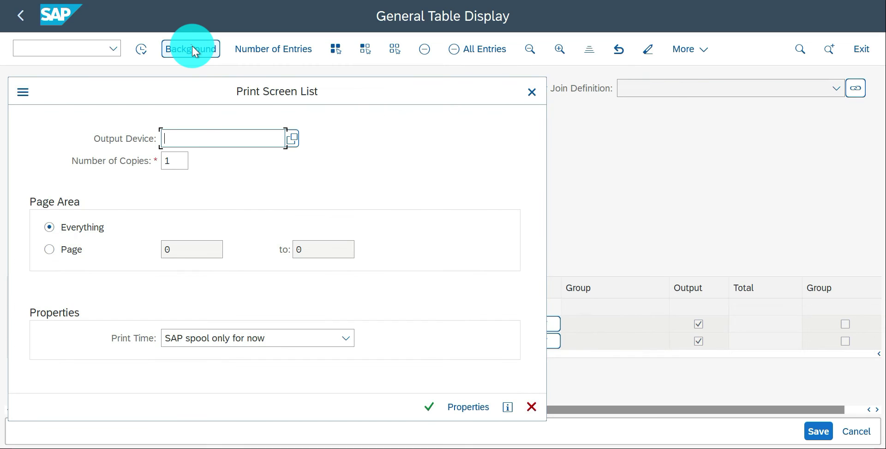
Try to confirm the background print settings without an output device, and with the devices LOCO and LOCL
click(429, 406)
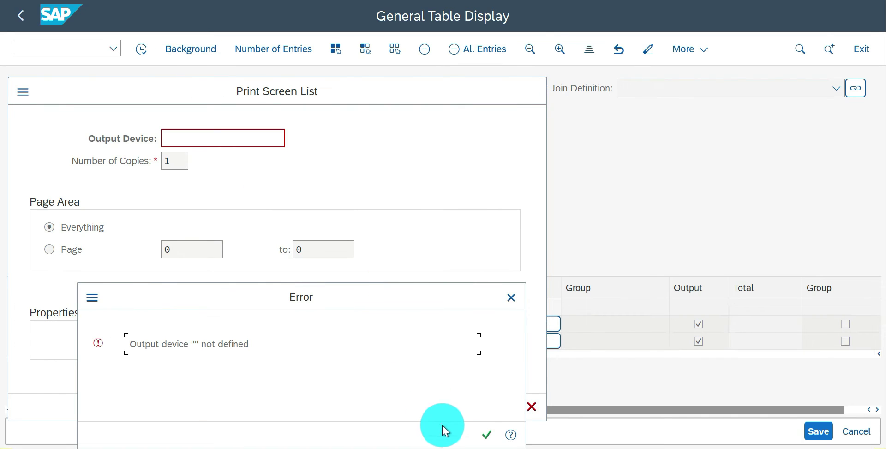
click(487, 433)
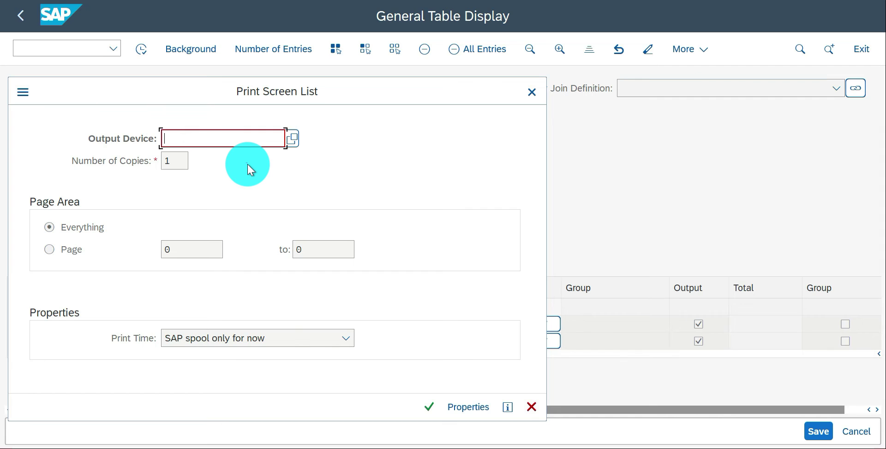
text(LOCO)
key(Return)
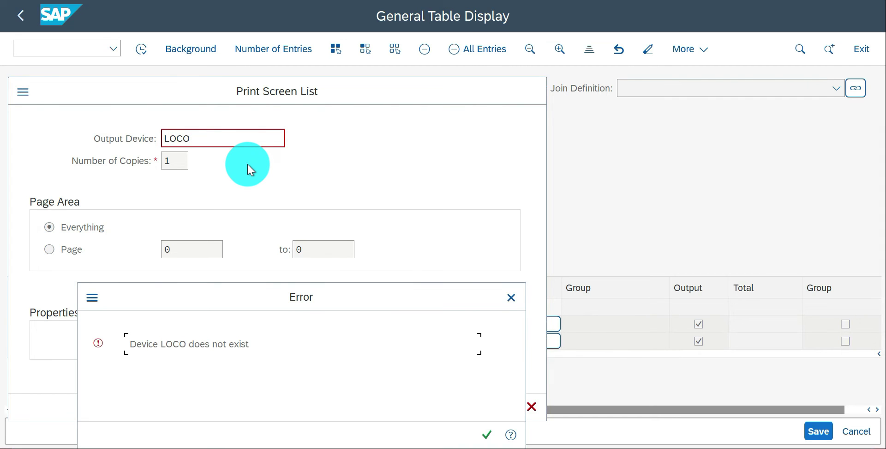
key(Return)
text(LOCL)
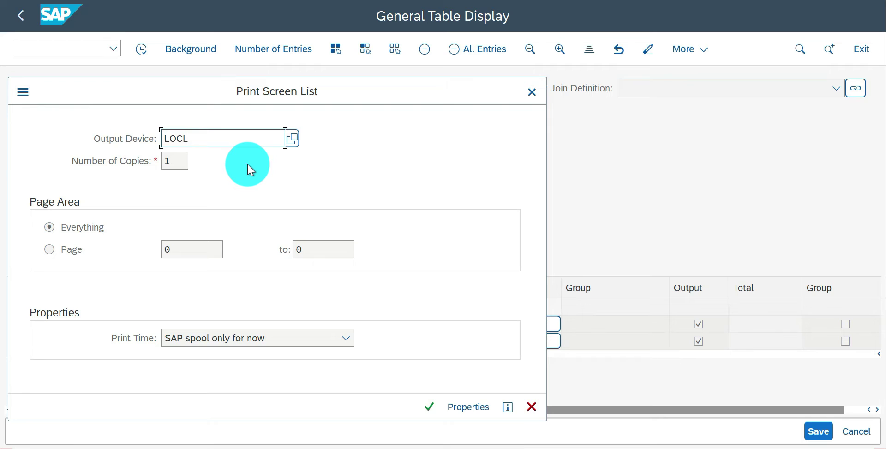
key(Return)
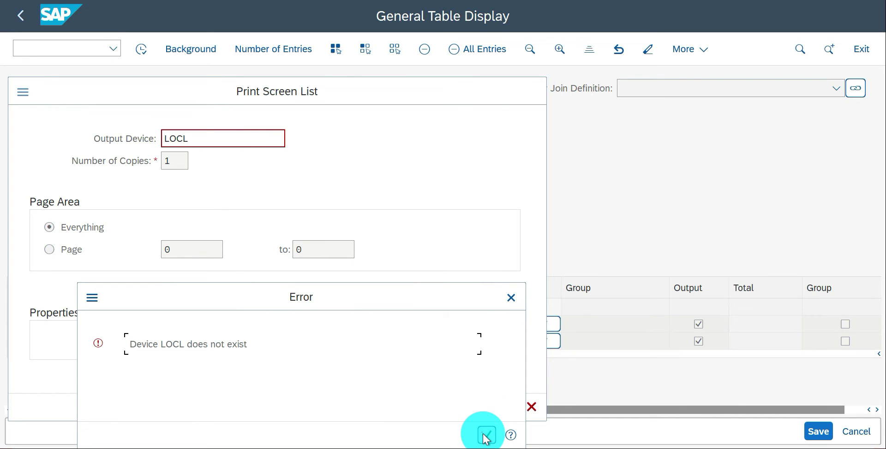
click(485, 436)
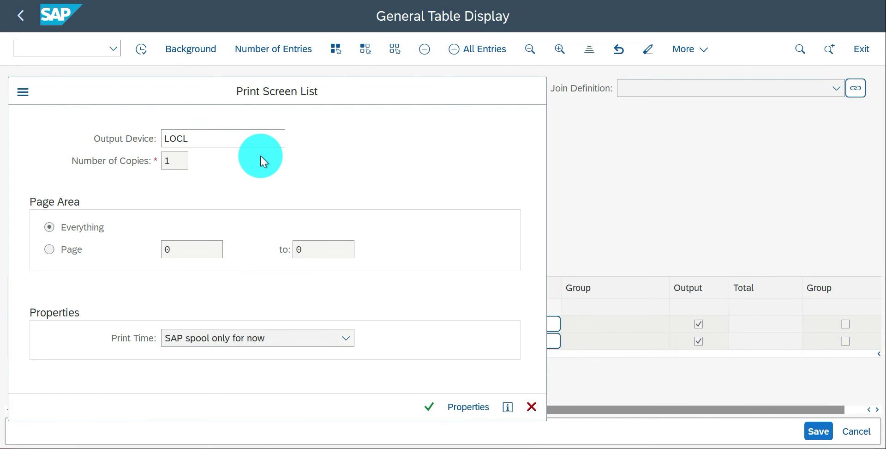
Search the output devices without a name restriction, choose LP01 and confirm the print settings
key(F4)
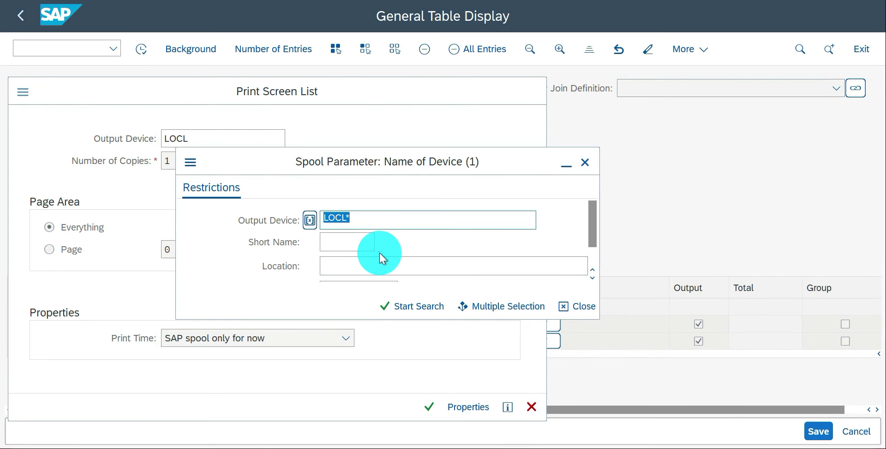
key(Return)
key(Delete)
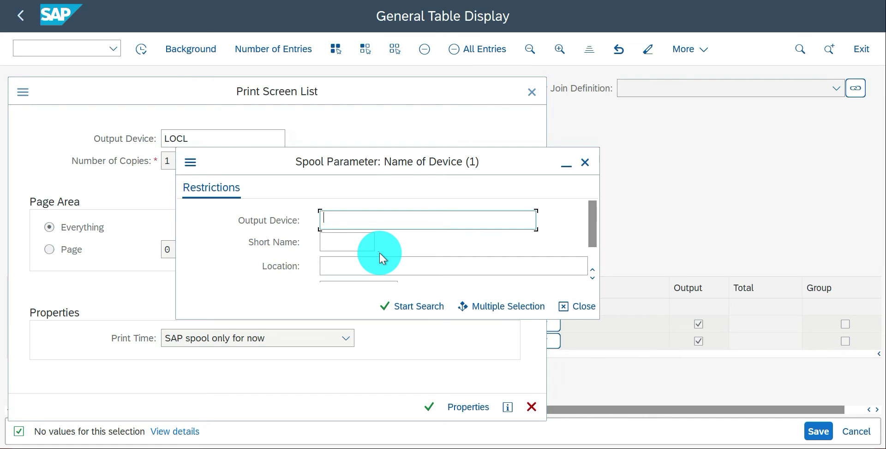
key(Return)
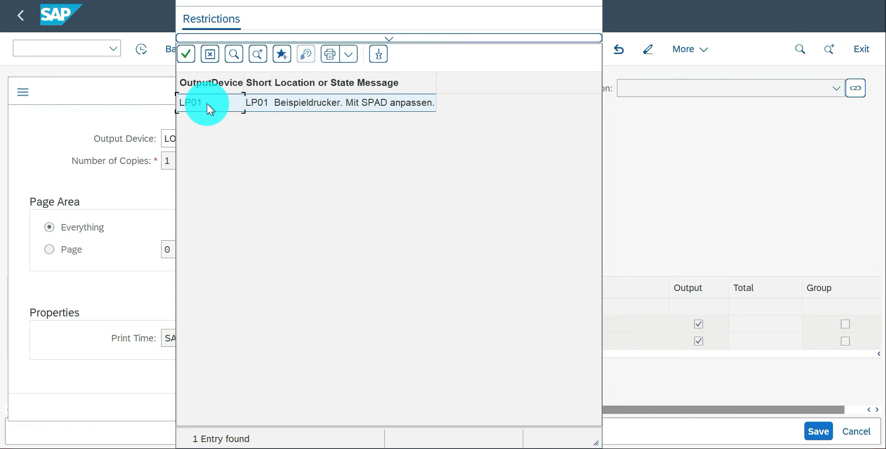
double_click(207, 104)
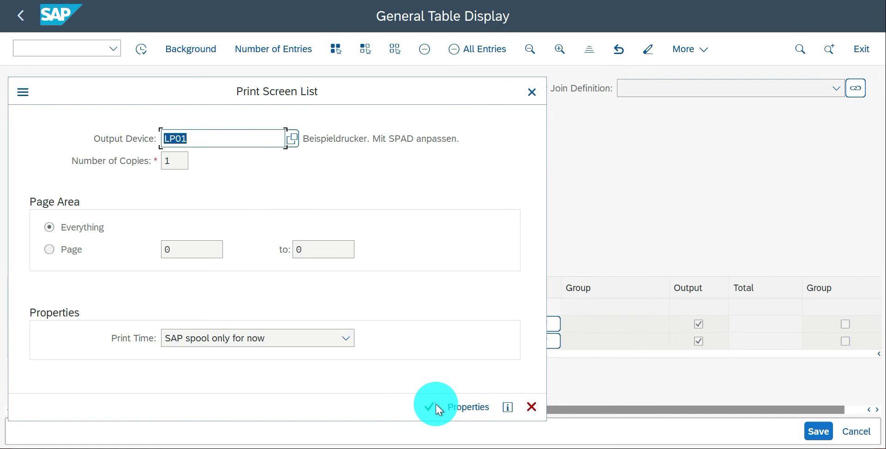
click(436, 404)
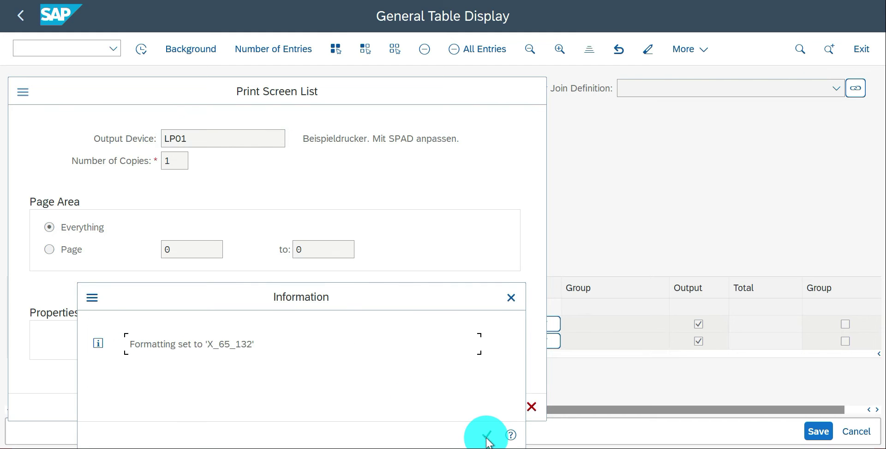
click(488, 439)
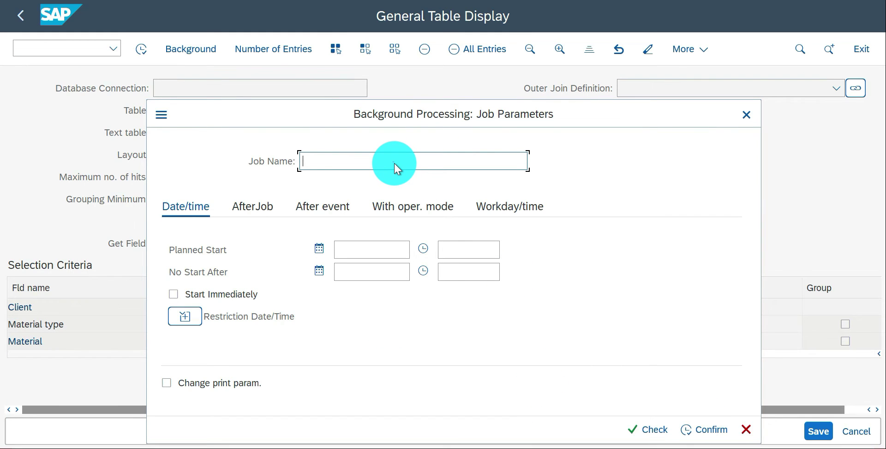
Name the background job "SE!^H - MARA", check its parameters and schedule it
text(SE!^H - MARA)
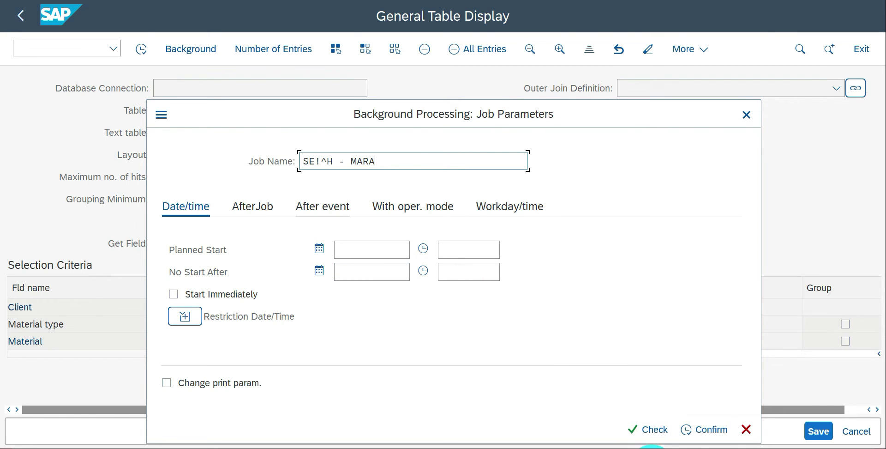
click(655, 429)
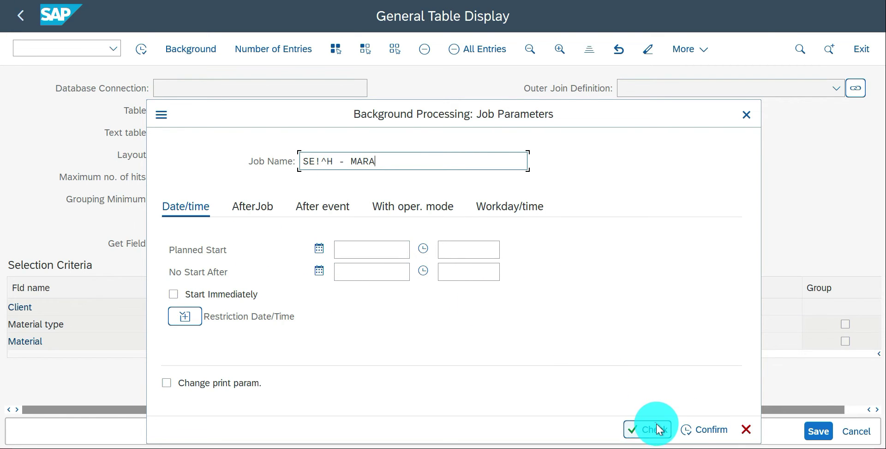
click(711, 434)
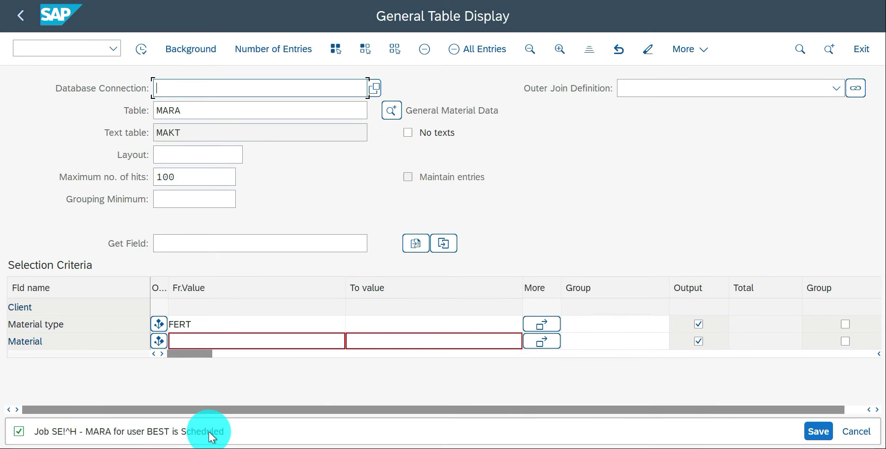
click(74, 45)
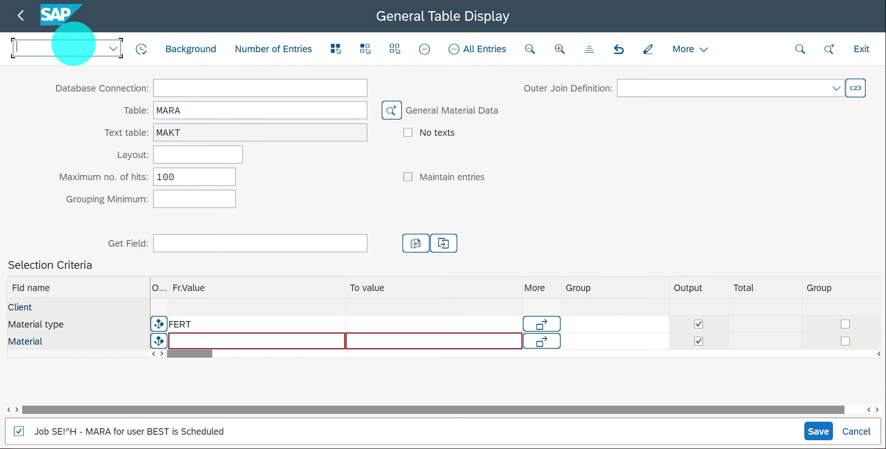
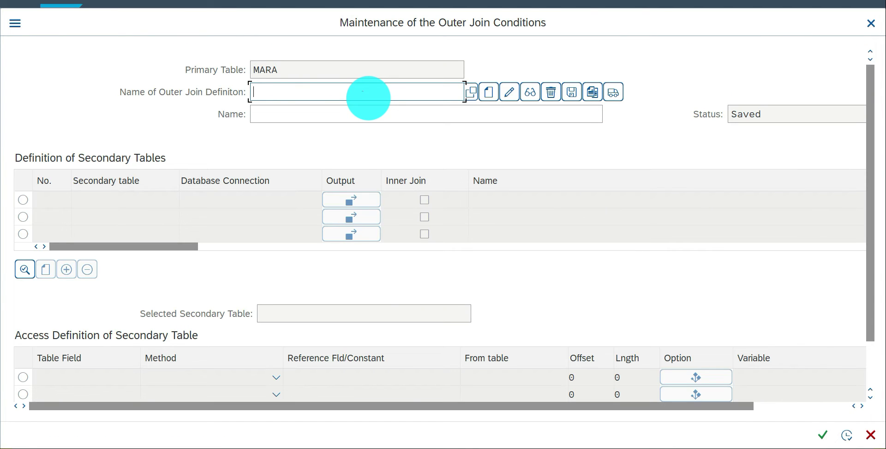
Create the outer join definition J_MARC_MARD for primary table MARA with the name "Marc & Mard jons"
text(J_MARC_MARD)
click(488, 93)
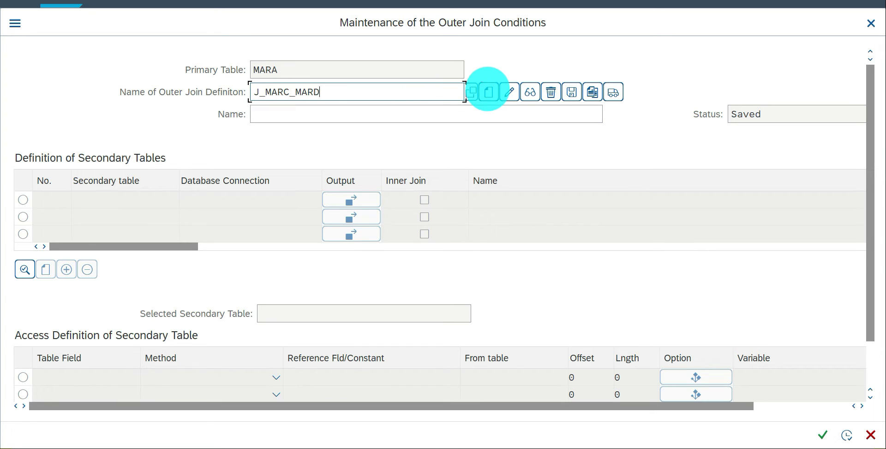
click(285, 114)
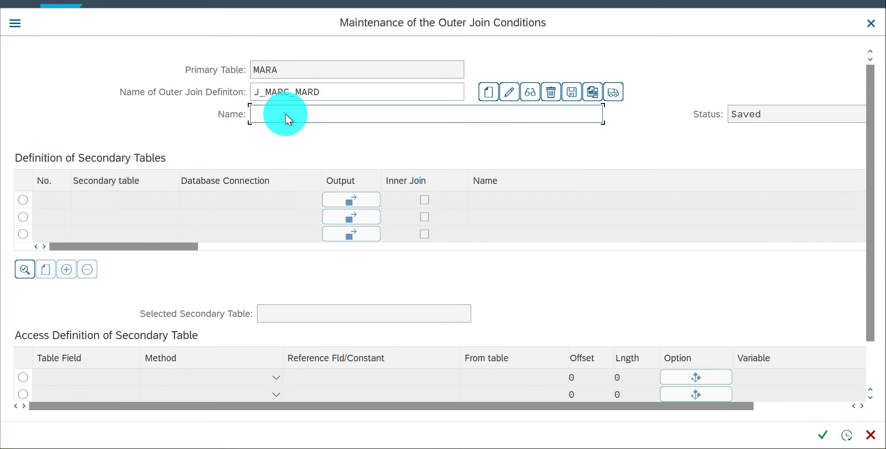
text(Marc &)
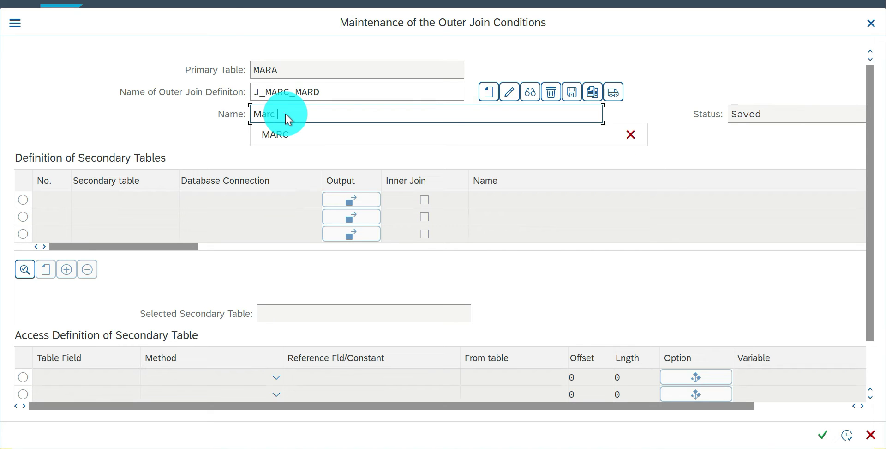
text( Ma)
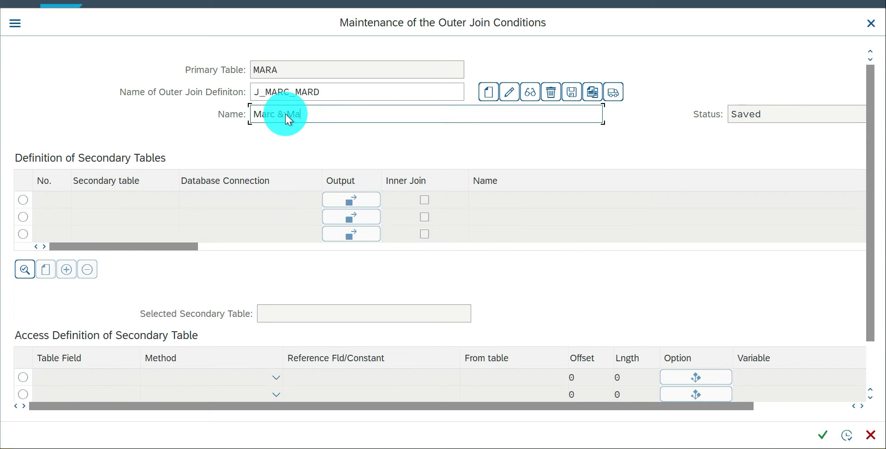
text(rd jons)
click(488, 92)
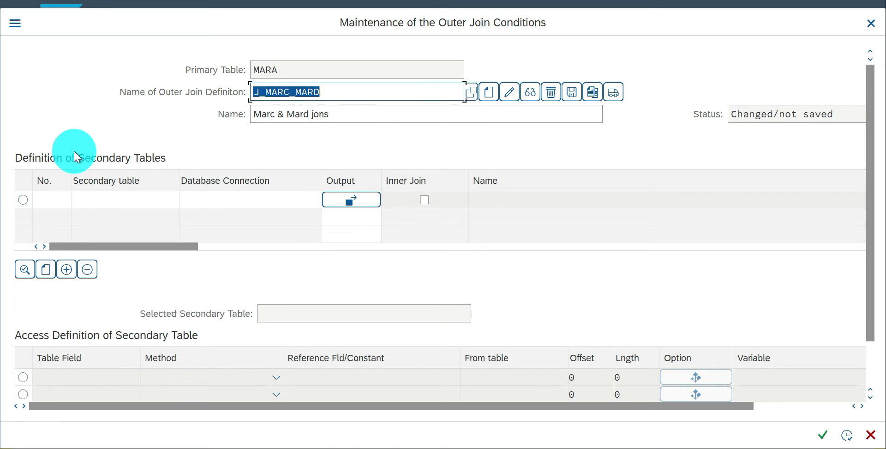
Enter MARC as the first secondary table of the outer join definition
click(103, 201)
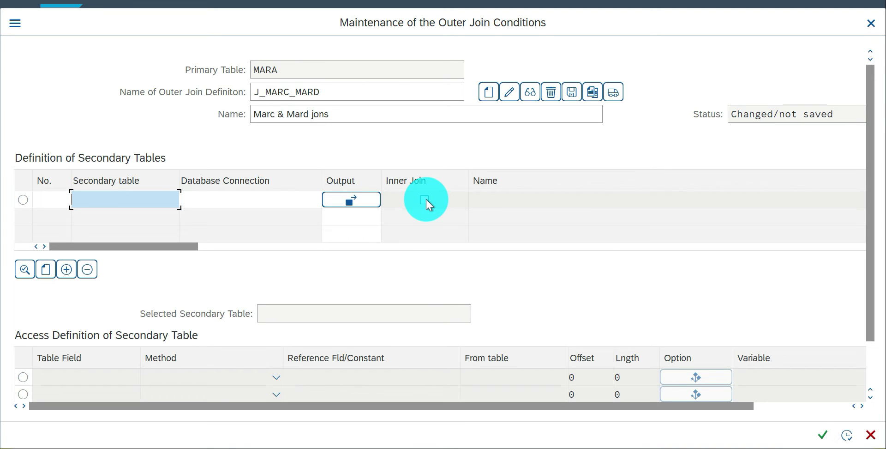
click(608, 248)
drag(665, 243, 13, 245)
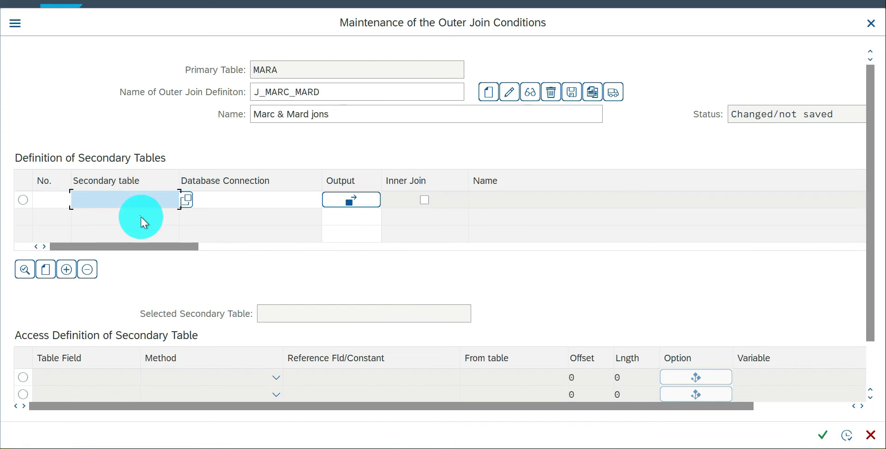
text(MARC)
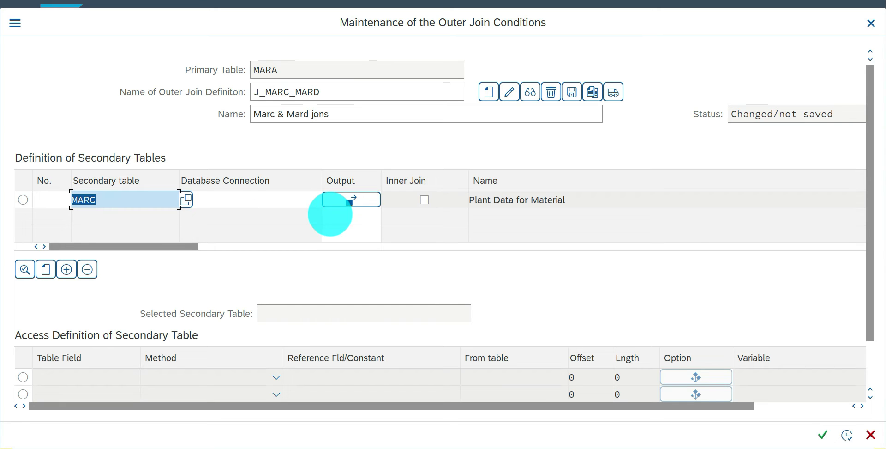
Open the output fields of secondary table MARC and enable the display of WERKS (Plant)
click(357, 204)
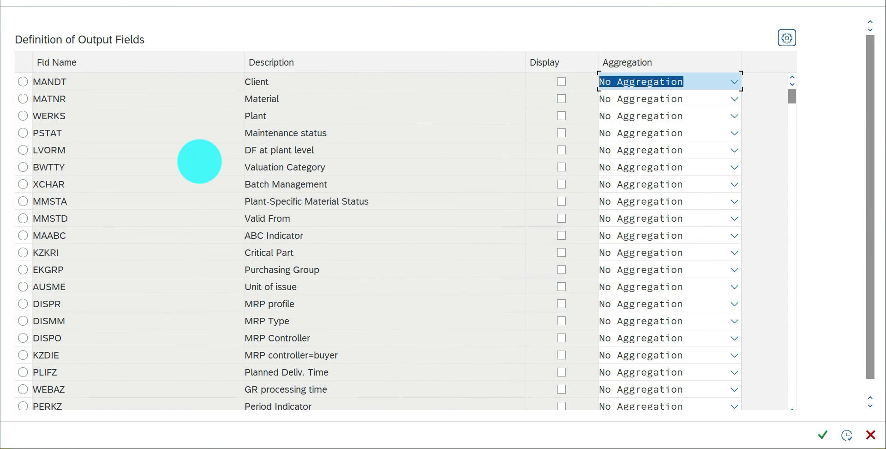
click(22, 115)
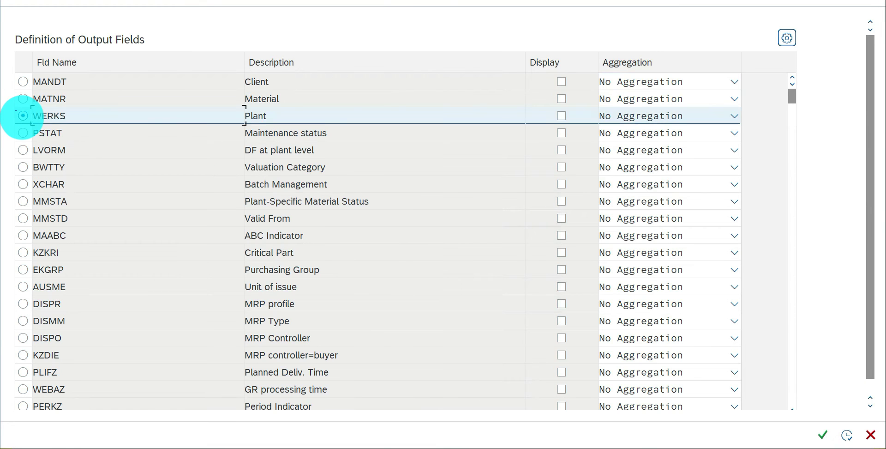
click(562, 117)
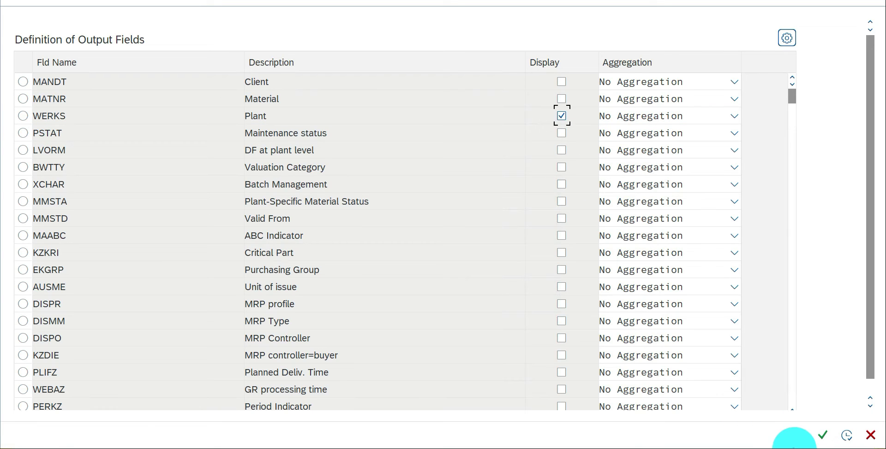
click(561, 113)
click(561, 114)
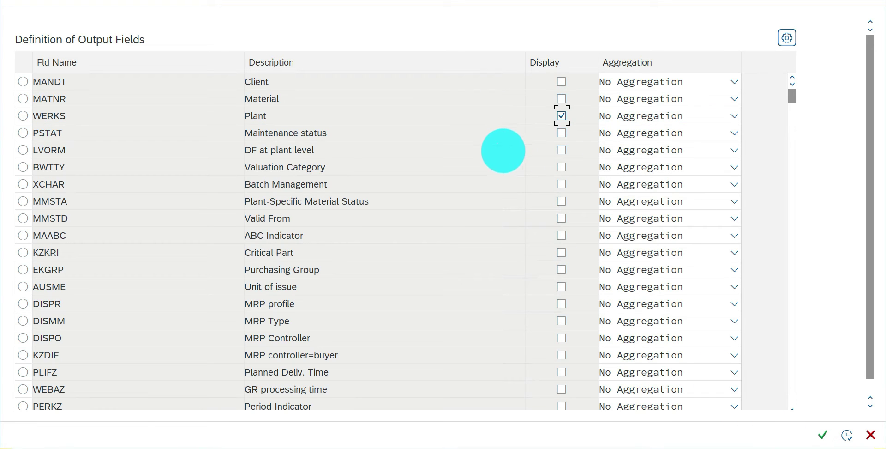
Add XCHAR (Batch Management) to the displayed output fields of MARC, apply the field selection, and mark MARC as an inner join
click(562, 183)
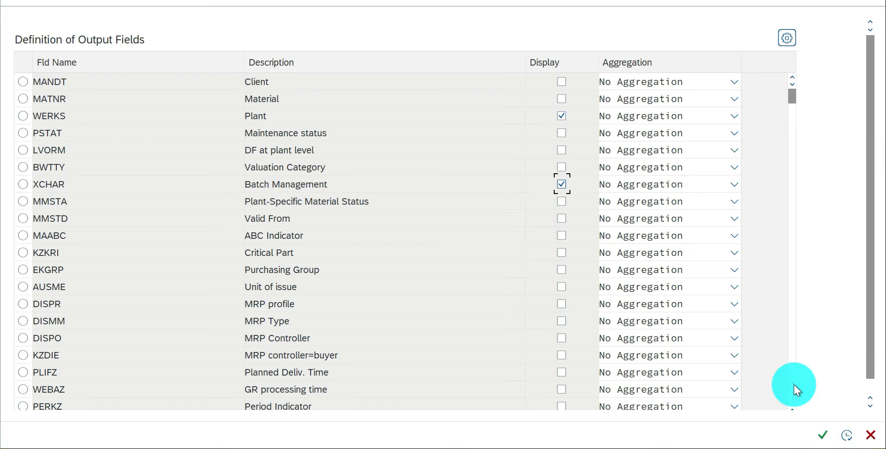
click(849, 436)
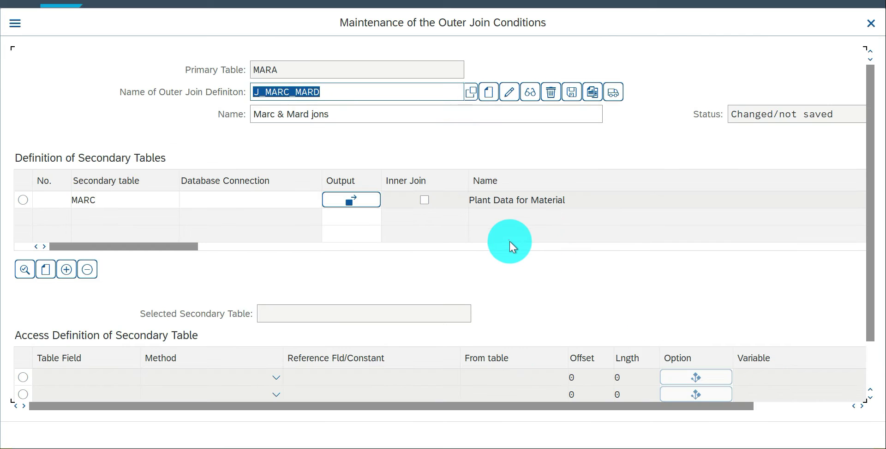
click(425, 200)
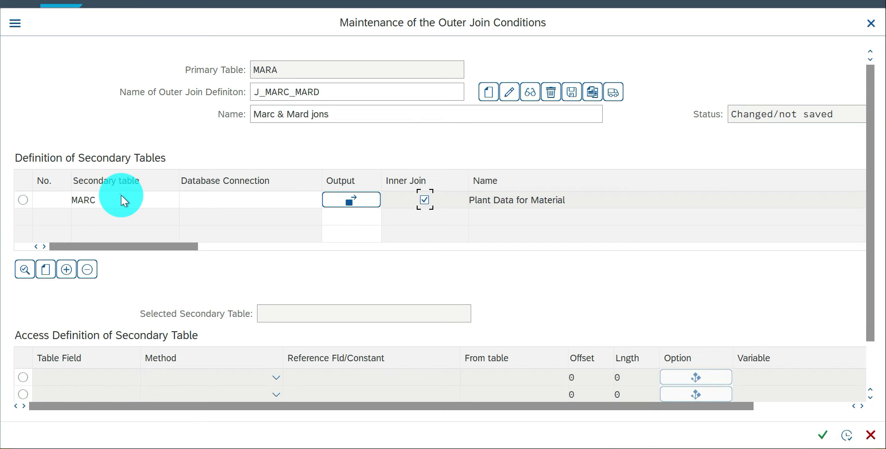
Select secondary table MARC and load it for maintaining its access definition
click(24, 200)
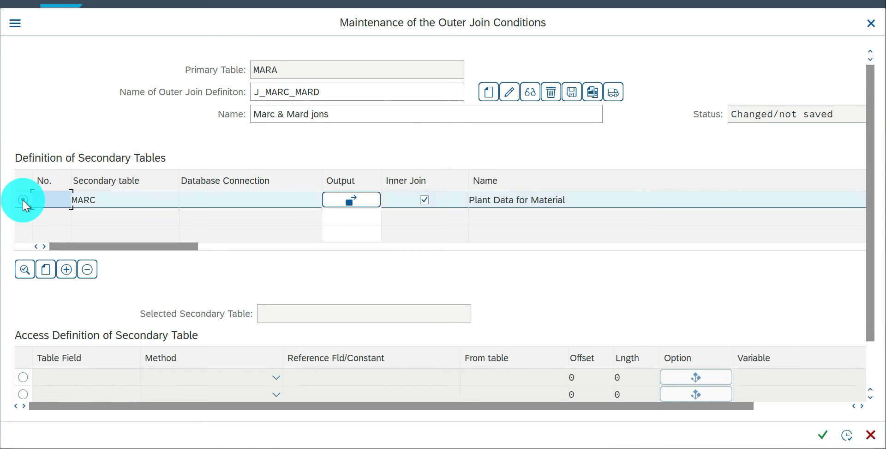
click(25, 269)
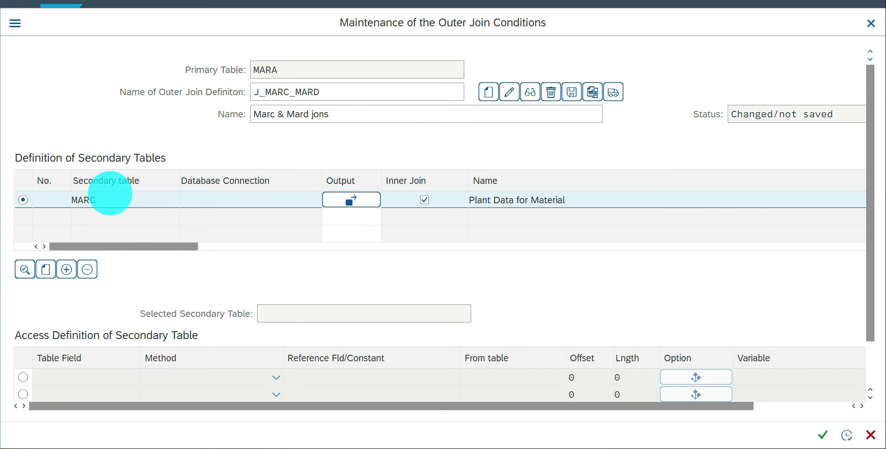
click(21, 266)
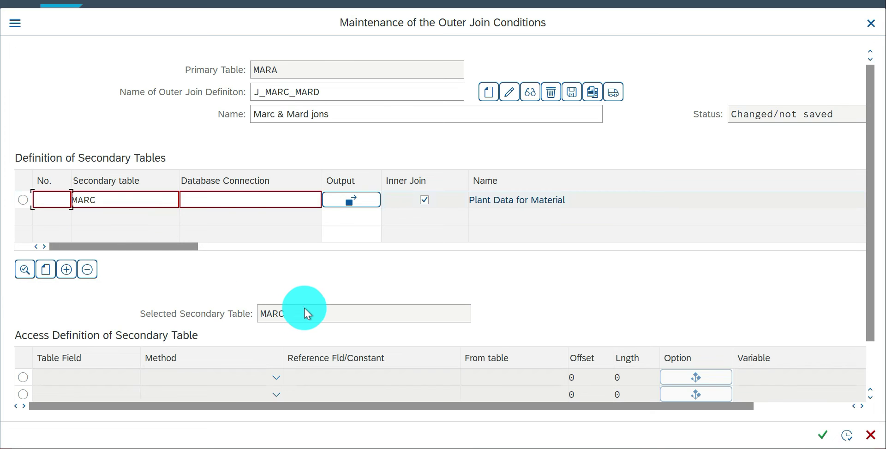
click(240, 311)
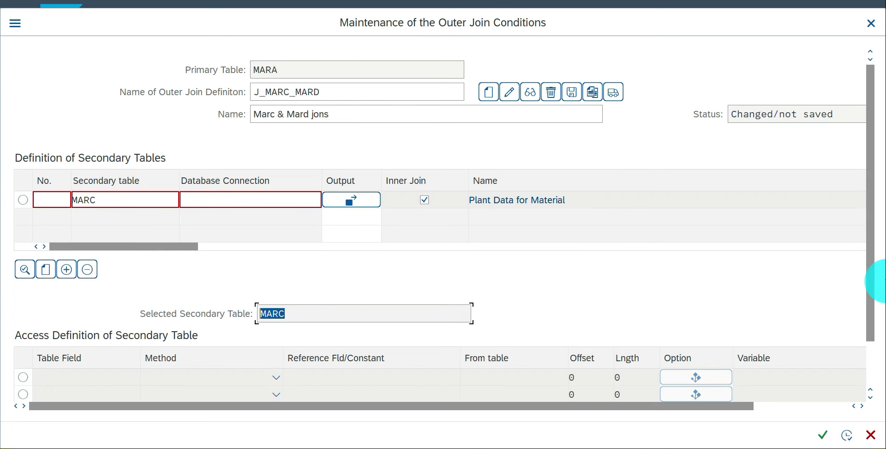
Add an access definition row for MARC with table field MATNR and method Reference
scroll(875, 340, down, 2)
scroll(874, 340, down, 1)
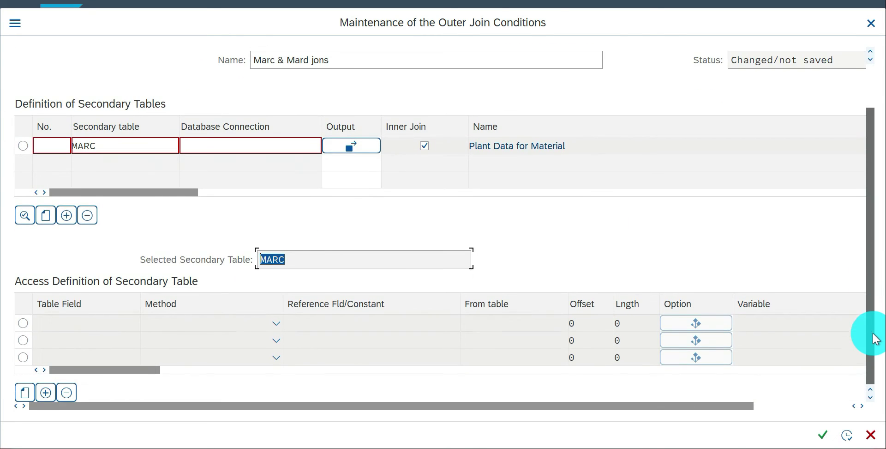
click(20, 392)
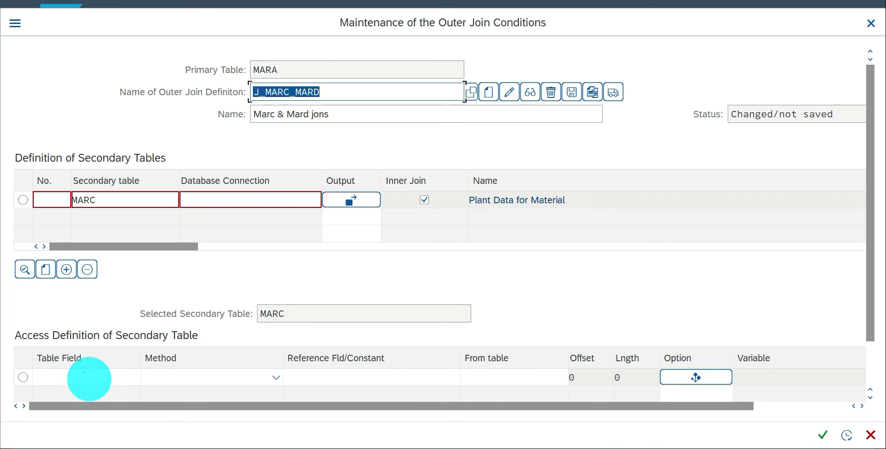
click(98, 377)
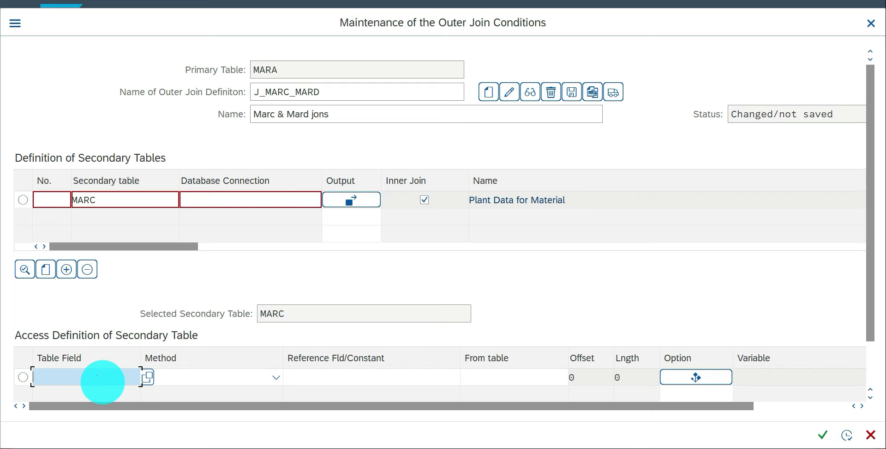
key(F4)
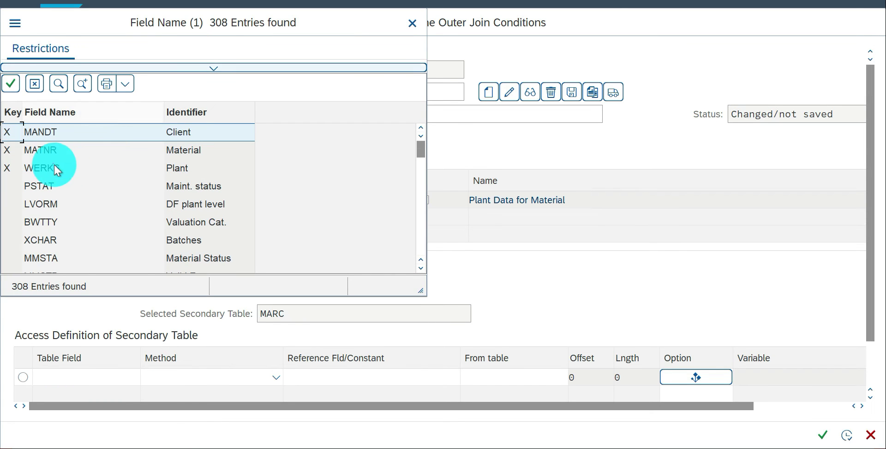
double_click(37, 151)
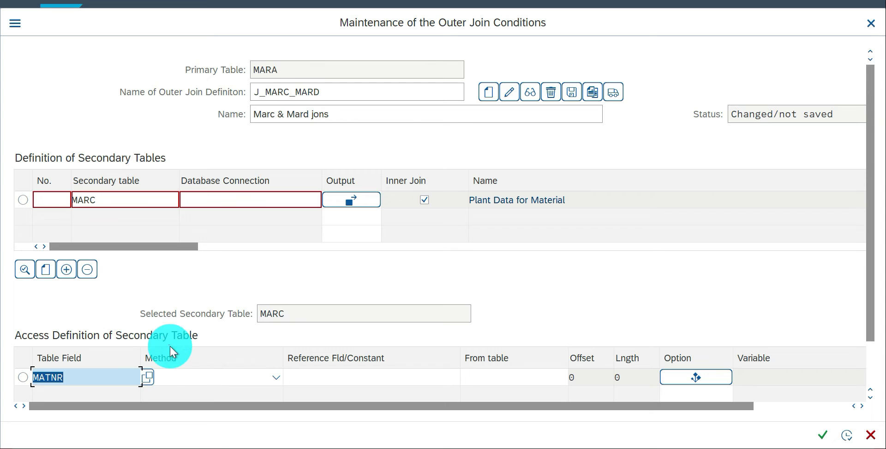
click(204, 380)
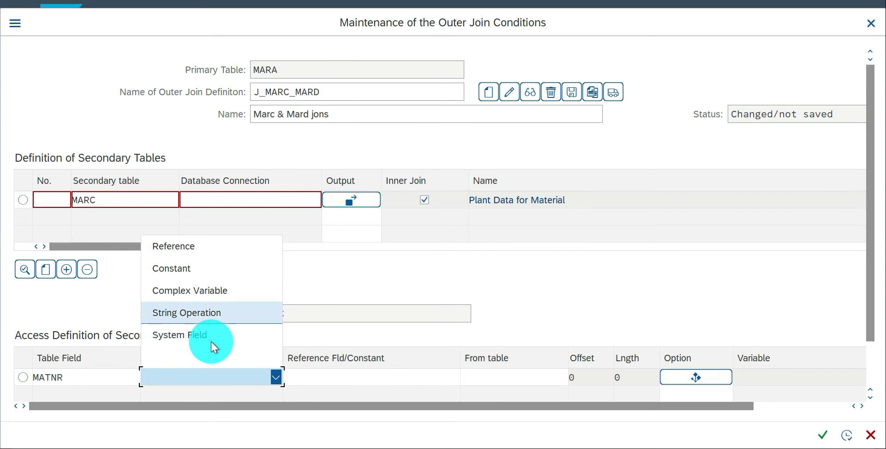
click(202, 248)
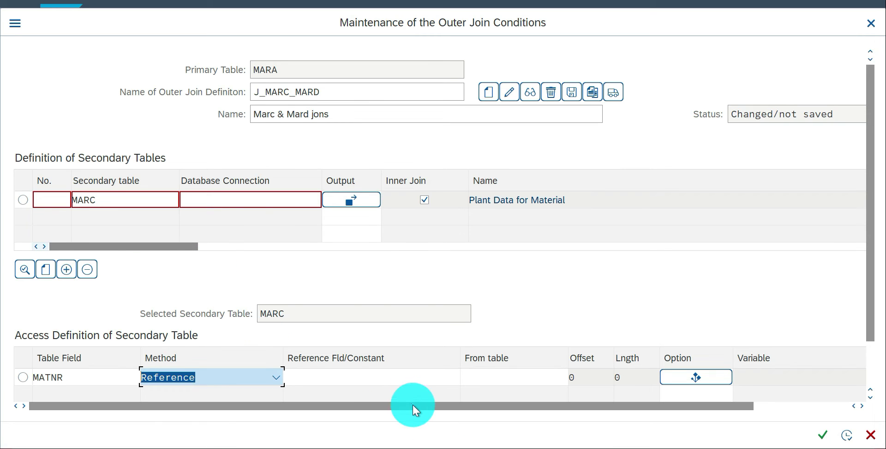
Set the row's source table to MARA and choose MATNR as its reference field
click(391, 375)
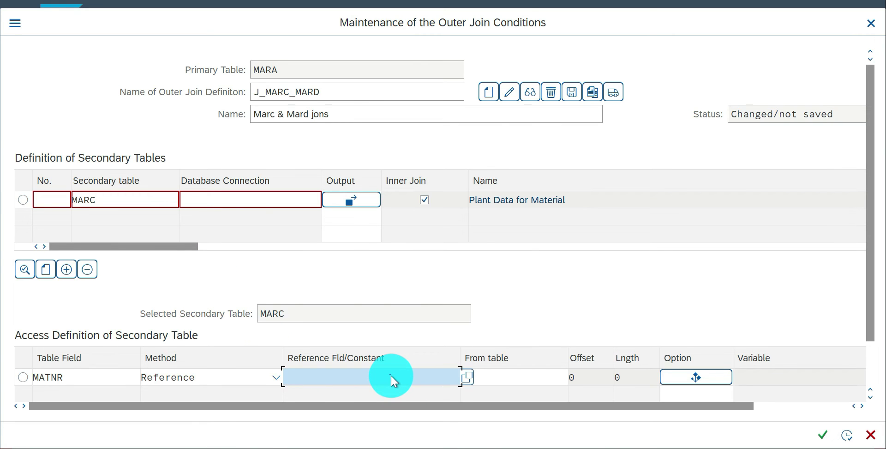
click(519, 381)
text(MARA)
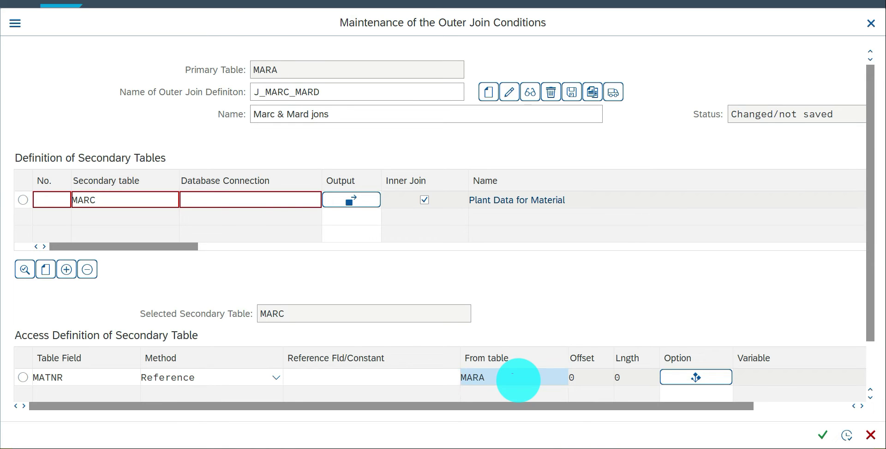
key(Return)
click(425, 377)
key(F4)
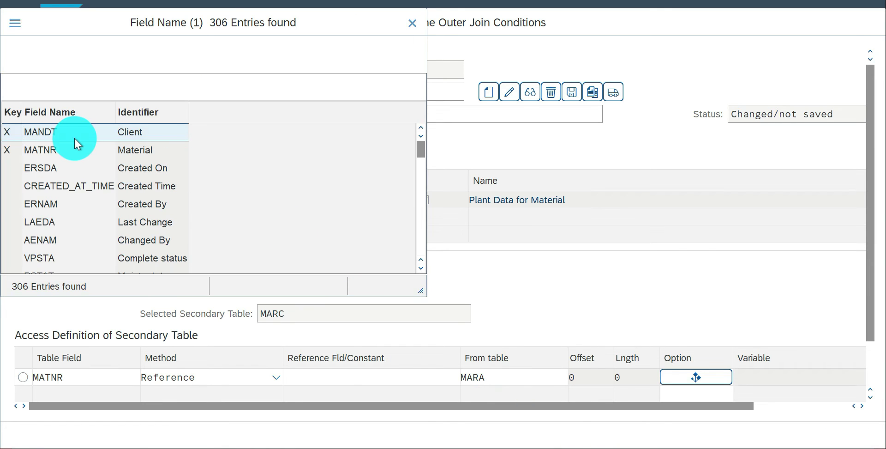
double_click(48, 150)
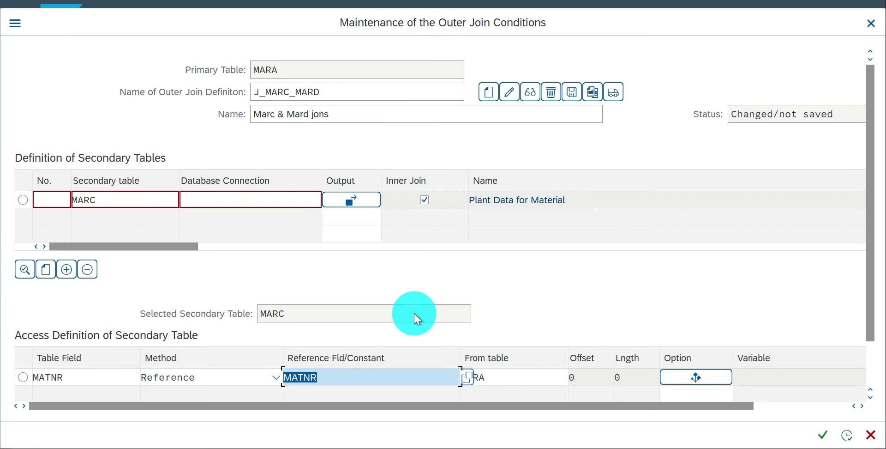
Finish maintaining the outer join conditions and save the definition J_MARC_MARD
drag(871, 271, 877, 378)
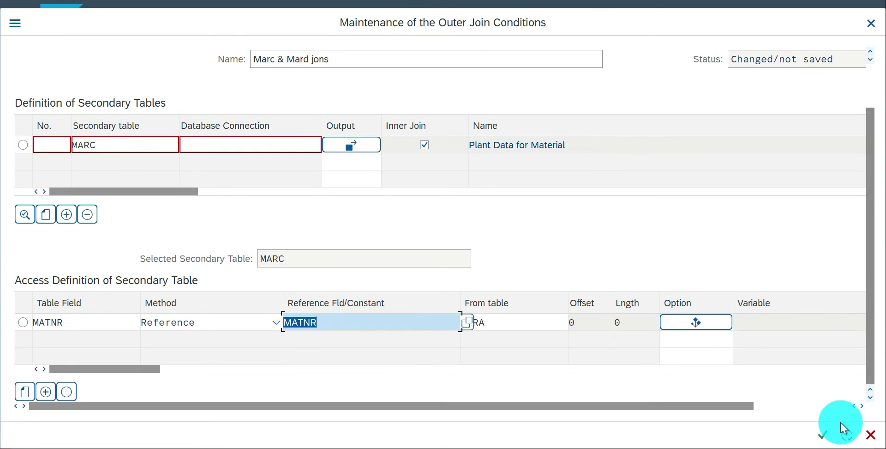
click(823, 435)
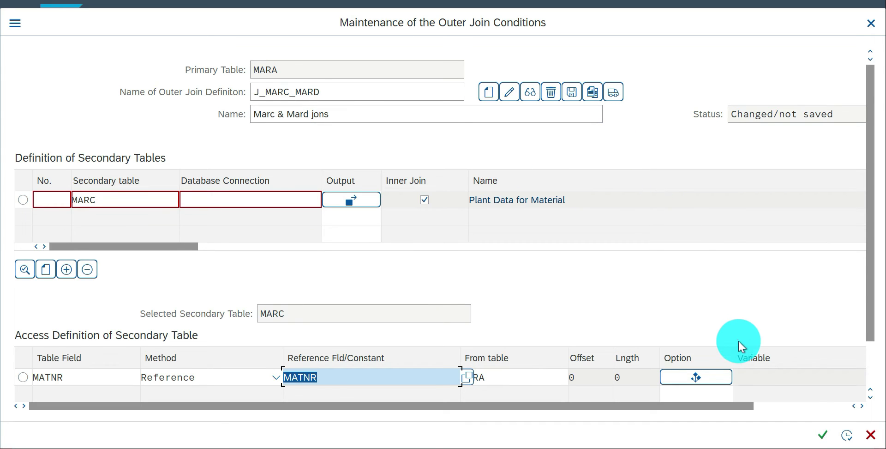
click(848, 439)
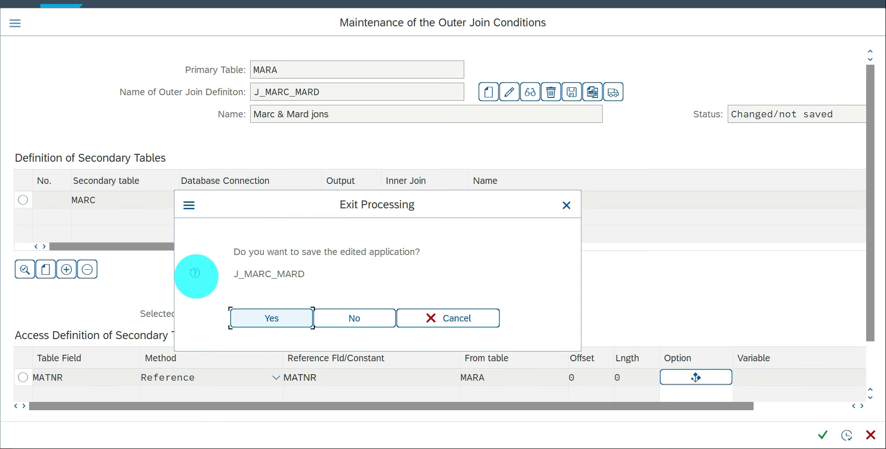
click(268, 321)
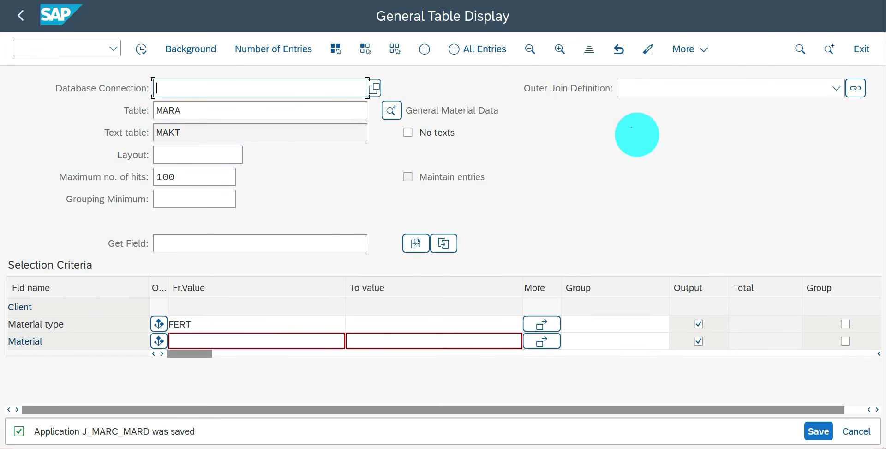
Assign outer join definition J_MARC_MARD to the MARA selection, run the query, and return to the selection screen
click(836, 87)
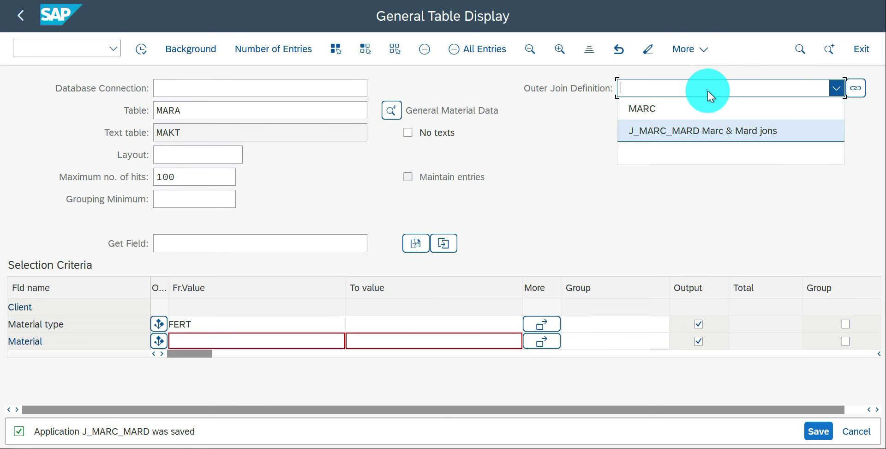
click(729, 130)
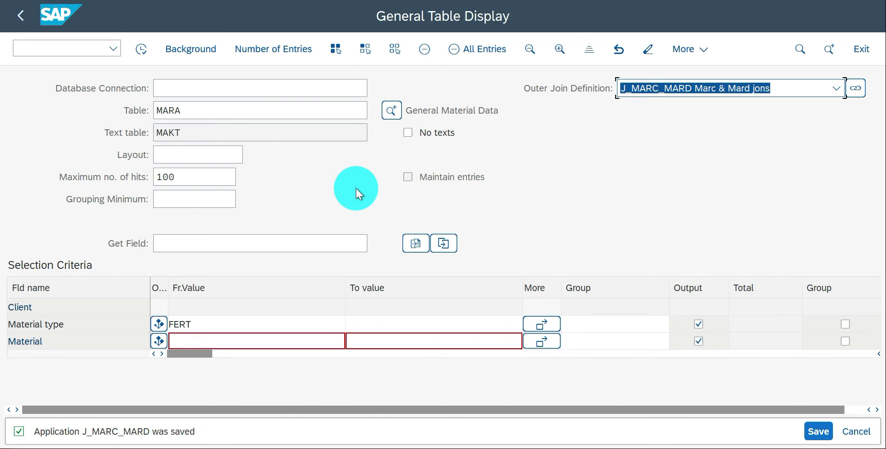
click(139, 54)
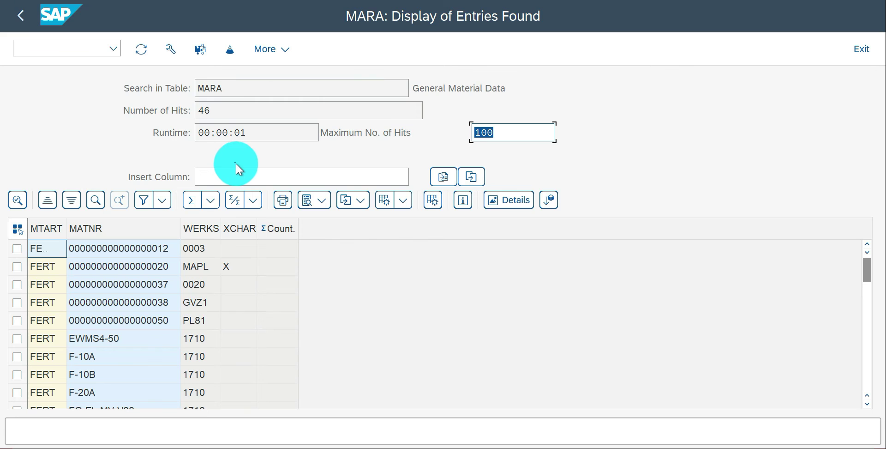
key(F3)
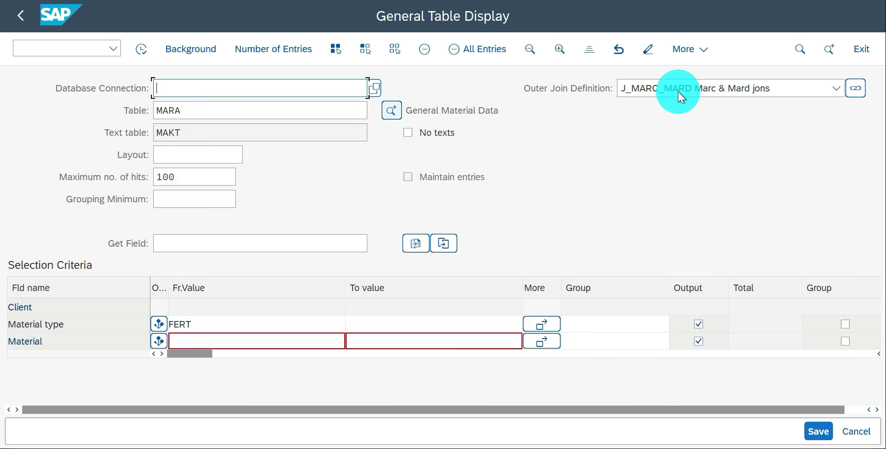
Reopen outer join definition J_MARC_MARD in change mode and add MARD as another secondary table
click(857, 89)
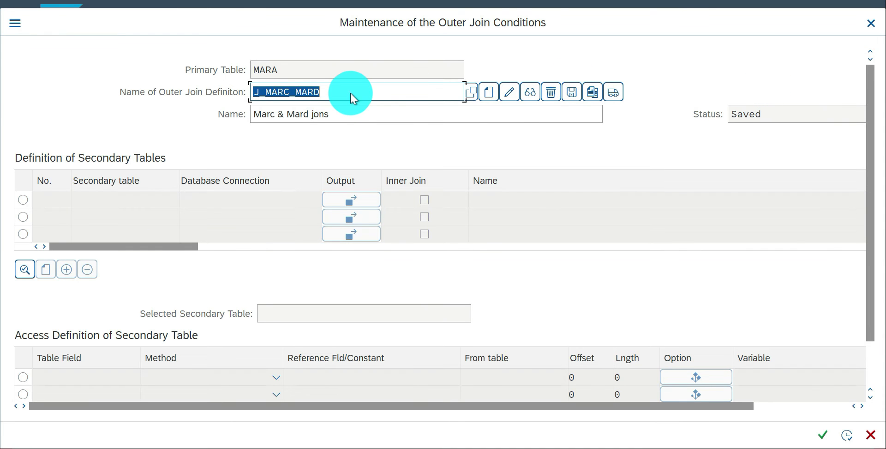
click(510, 92)
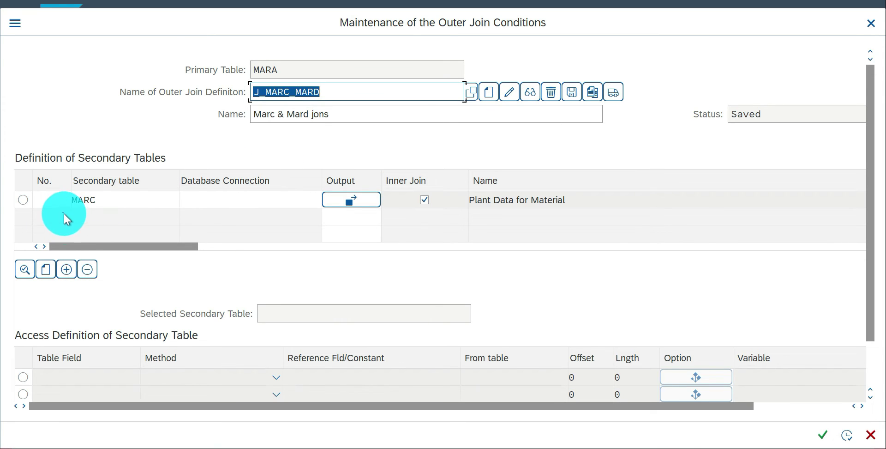
click(48, 272)
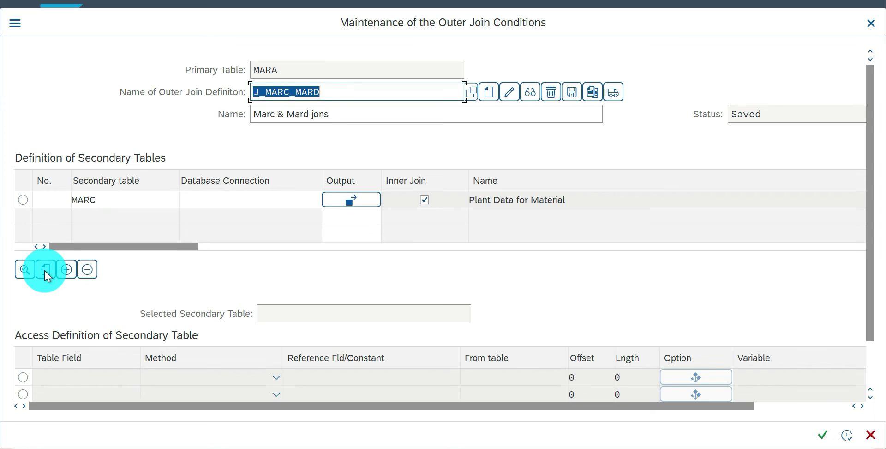
click(44, 270)
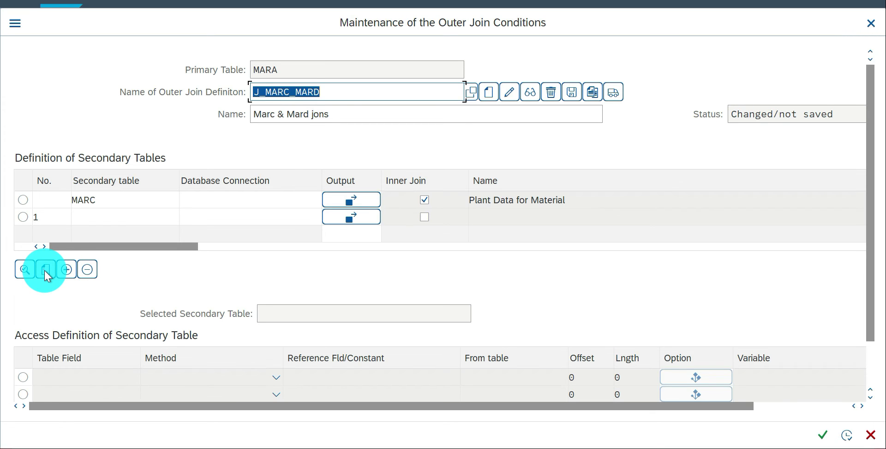
click(99, 216)
text(MARD)
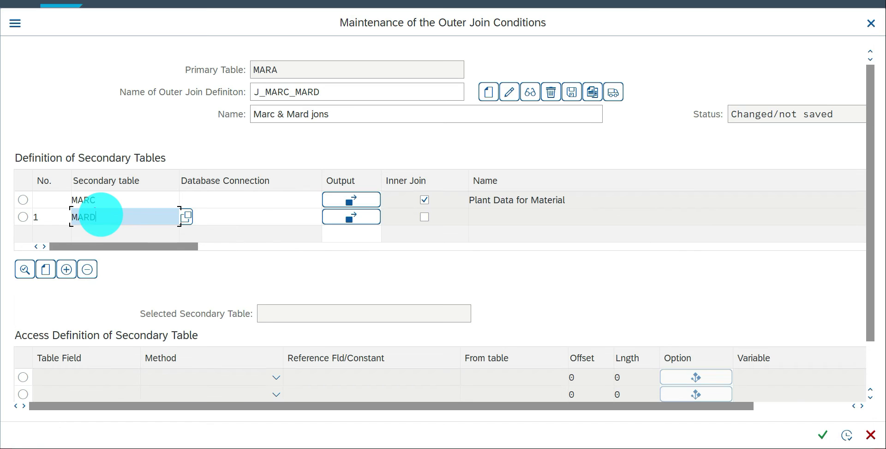
key(Tab)
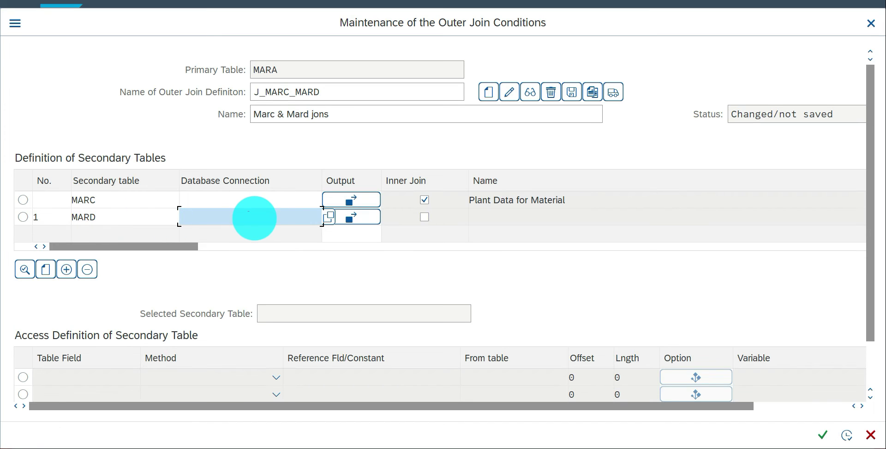
Number the secondary tables in sequence, giving MARC number 1 and MARD number 2
click(59, 204)
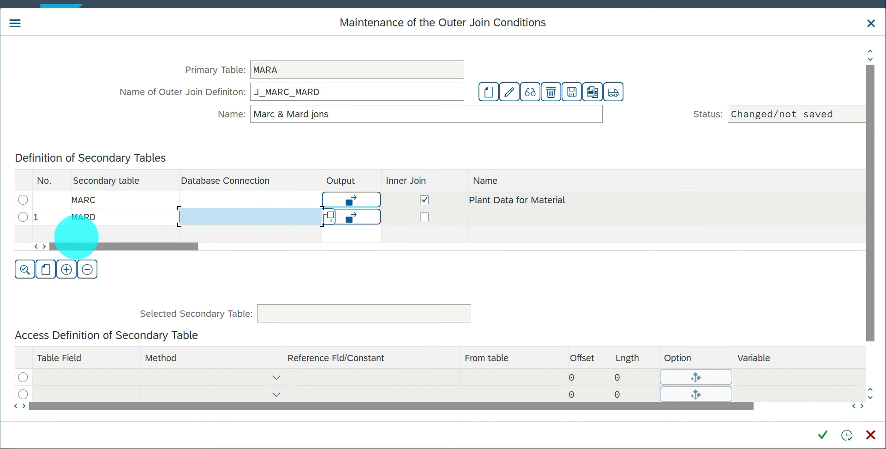
text(1)
key(Down)
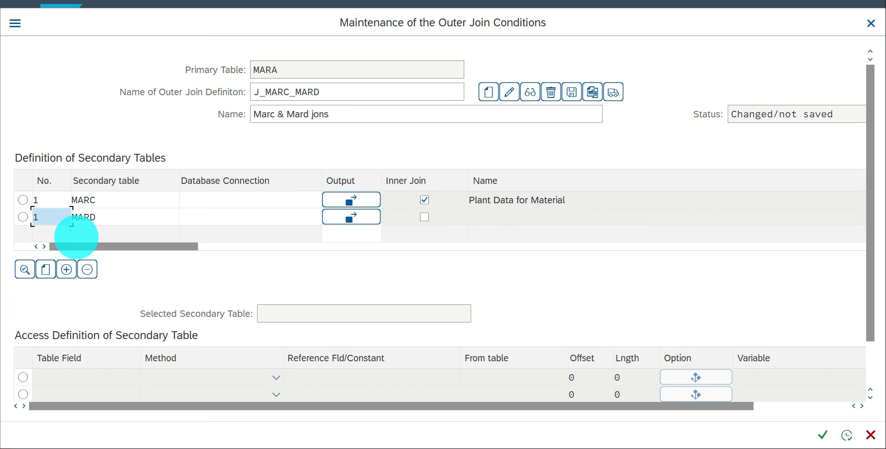
text(12)
key(BackSpace)
key(BackSpace)
text(2)
key(Tab)
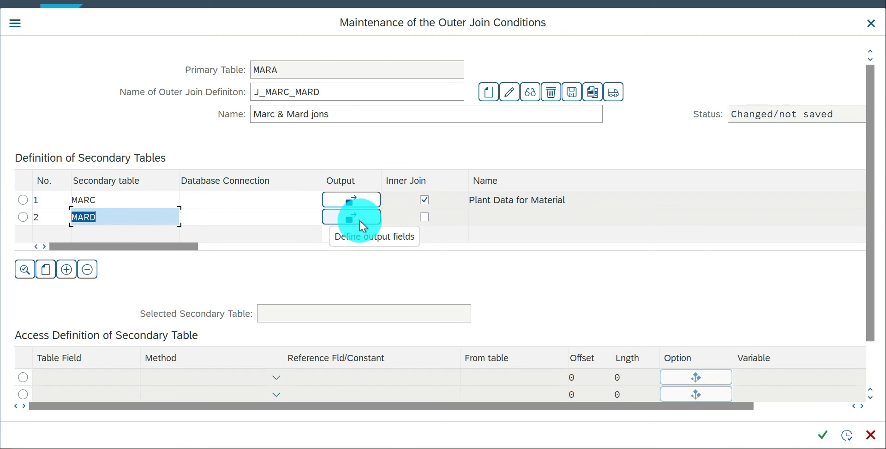
Define Storage Location (LGORT), Year current period (LFGJA) and Current period (LFMON) as output fields of MARD
click(359, 221)
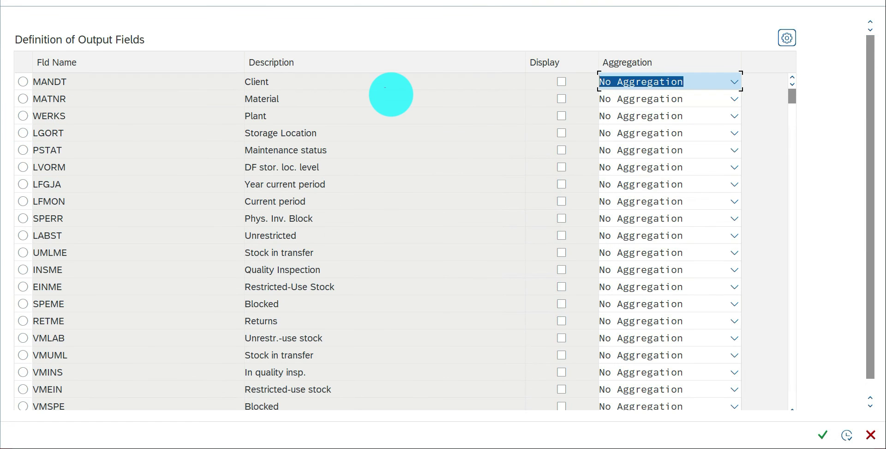
click(562, 134)
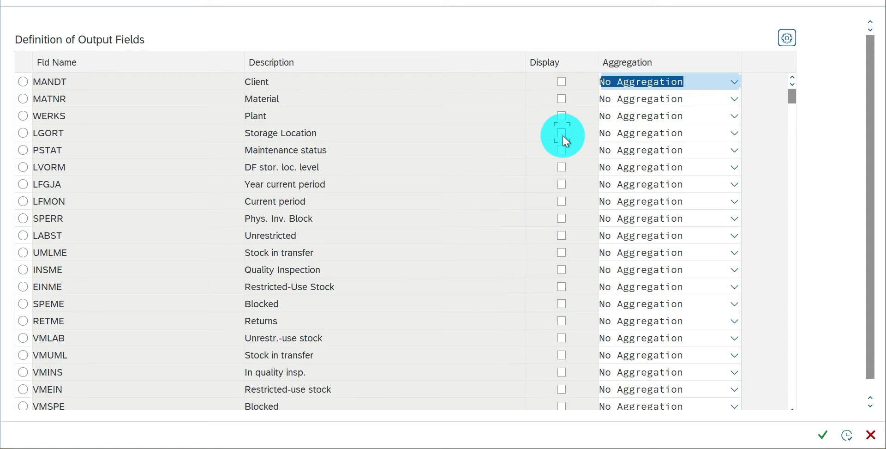
click(563, 184)
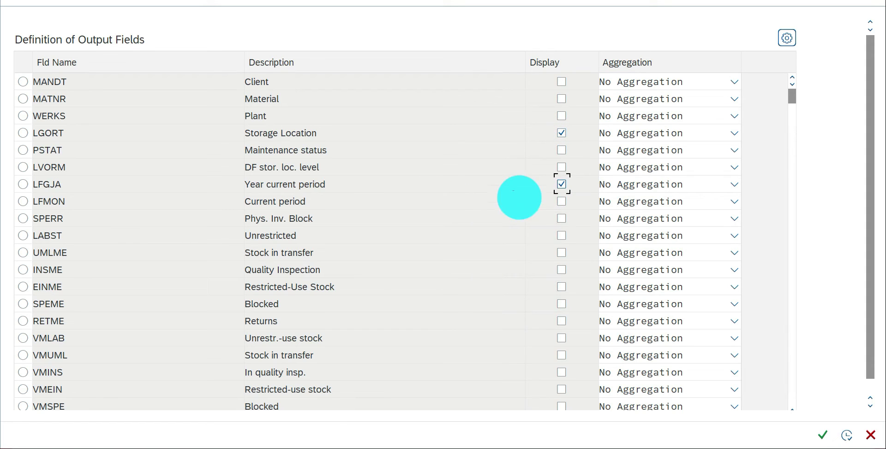
click(562, 201)
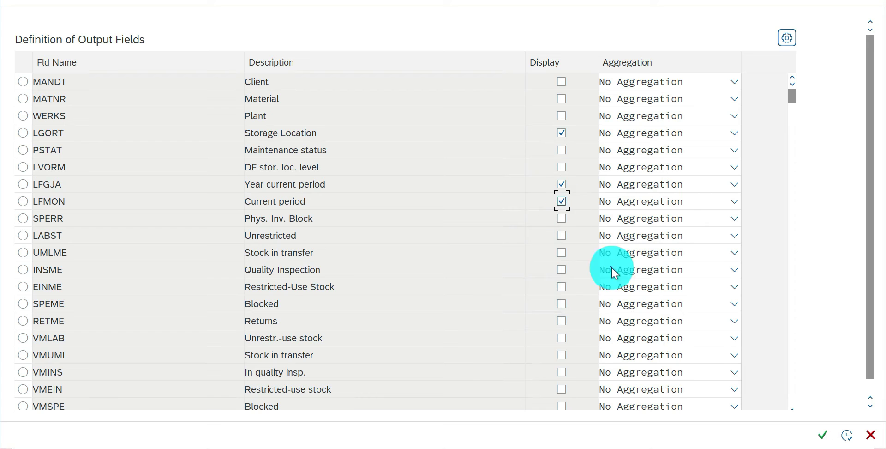
click(821, 434)
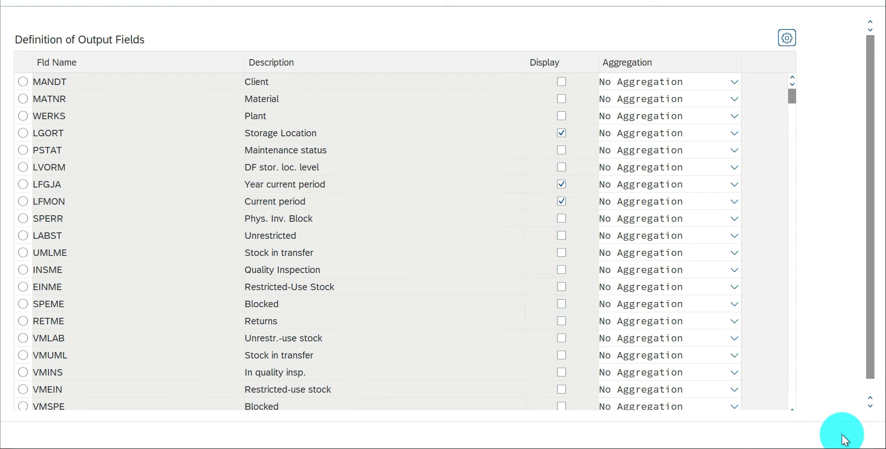
click(844, 433)
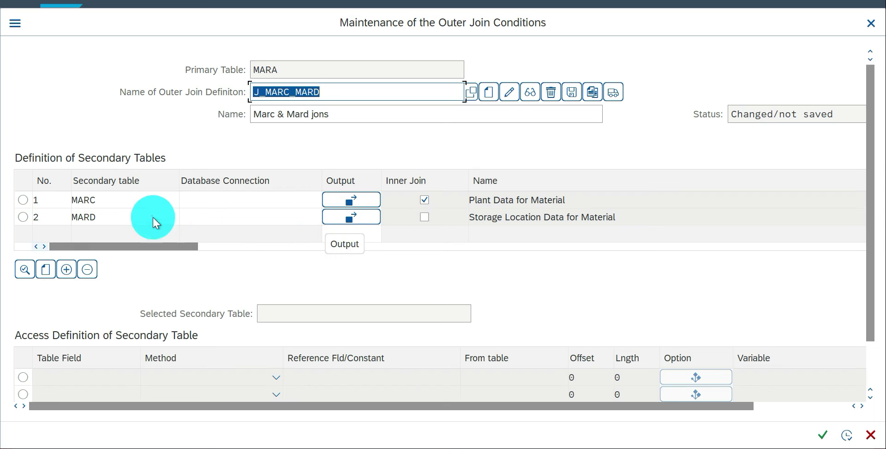
Display the access definition of secondary table MARD and add a condition row to it
click(22, 215)
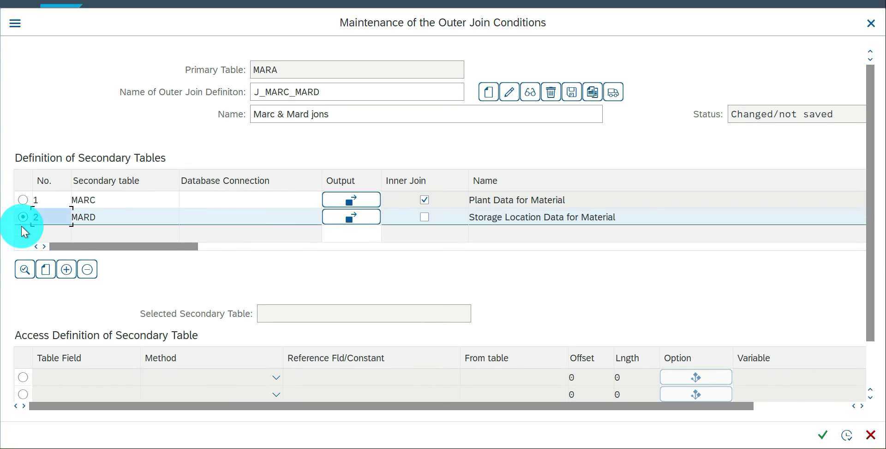
click(23, 269)
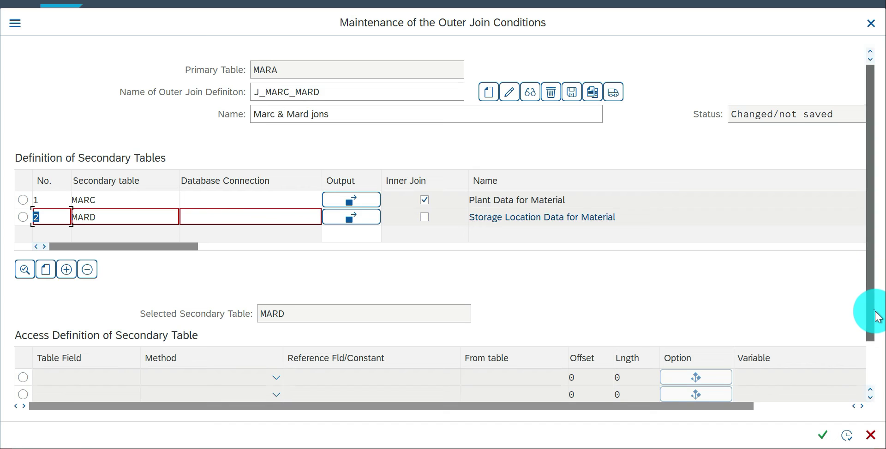
scroll(870, 311, down, 2)
click(19, 395)
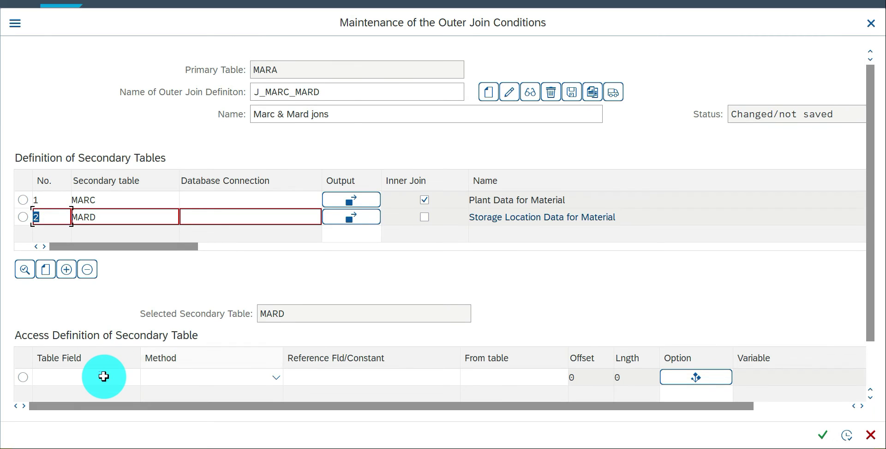
Define the MARD access condition on field MATNR as a Reference to field MATNR from table MARA
click(104, 377)
text(MATR)
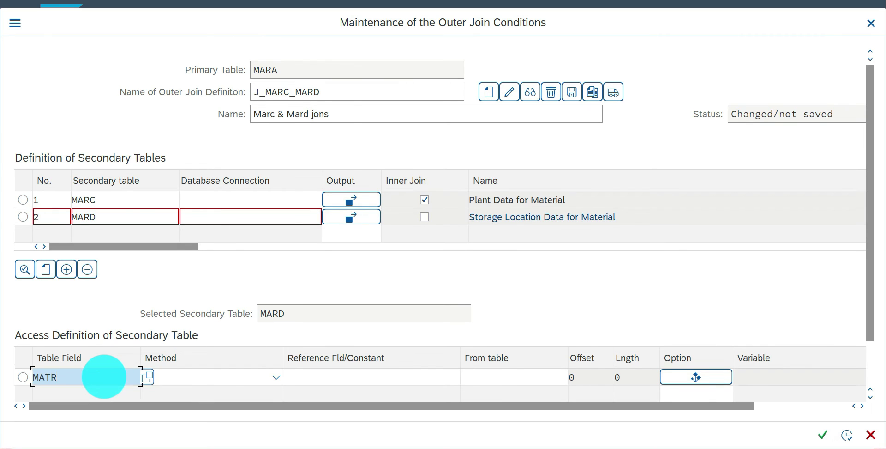
key(BackSpace)
text(NR)
key(Tab)
key(alt+Down)
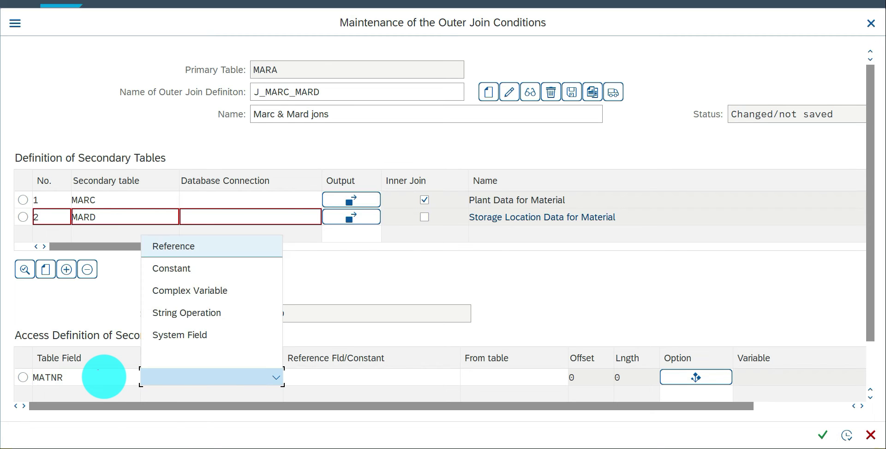
key(Return)
key(Tab)
text(MATNR)
key(Tab)
text(MARA)
key(Return)
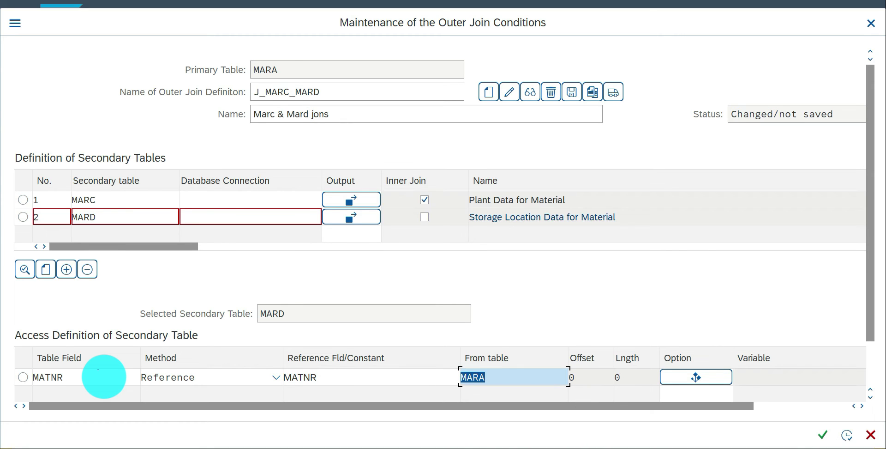
Save the join definition with its MARD condition and run the MARA query to review the joined storage location data
click(823, 435)
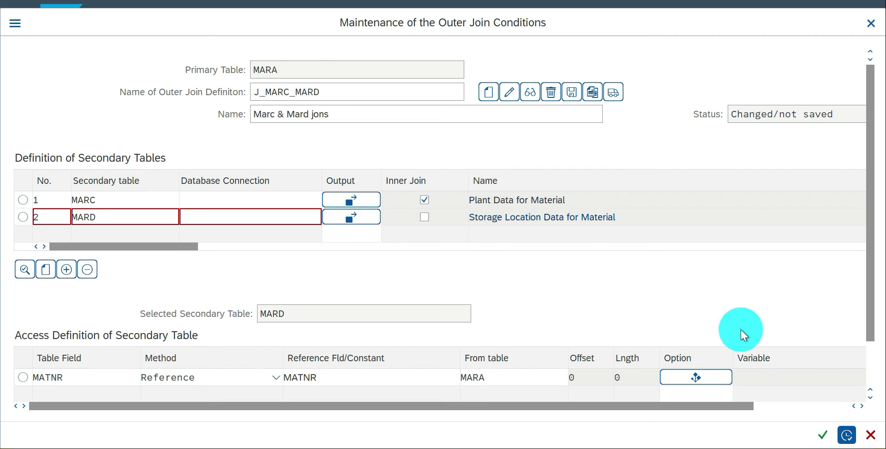
click(249, 316)
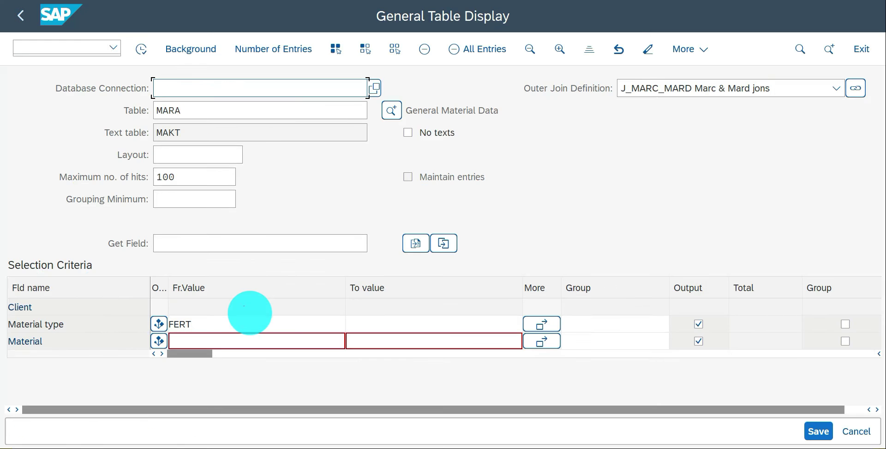
click(141, 49)
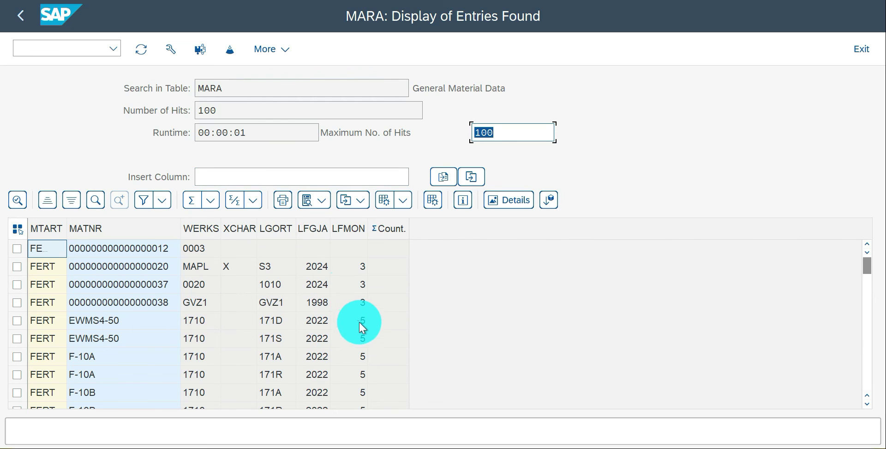
click(200, 264)
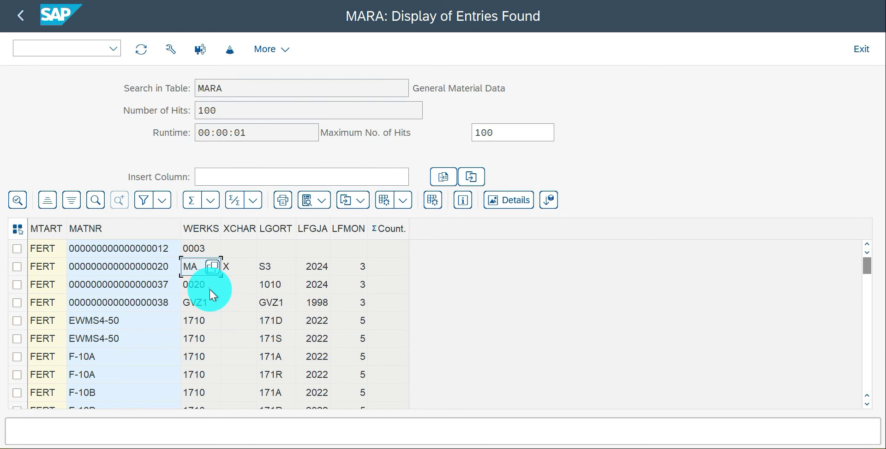
Reopen outer join definition J_MARC_MARD in change mode and add a second access condition row for MARC
key(F3)
click(856, 88)
click(510, 92)
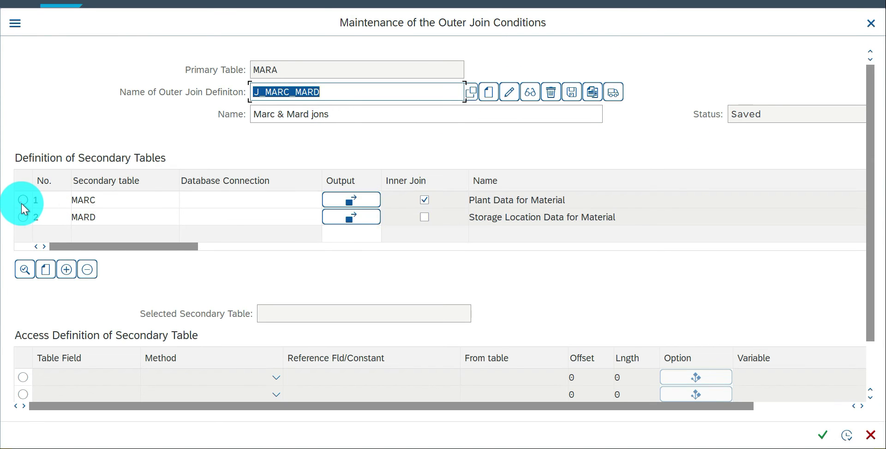
click(22, 200)
click(25, 270)
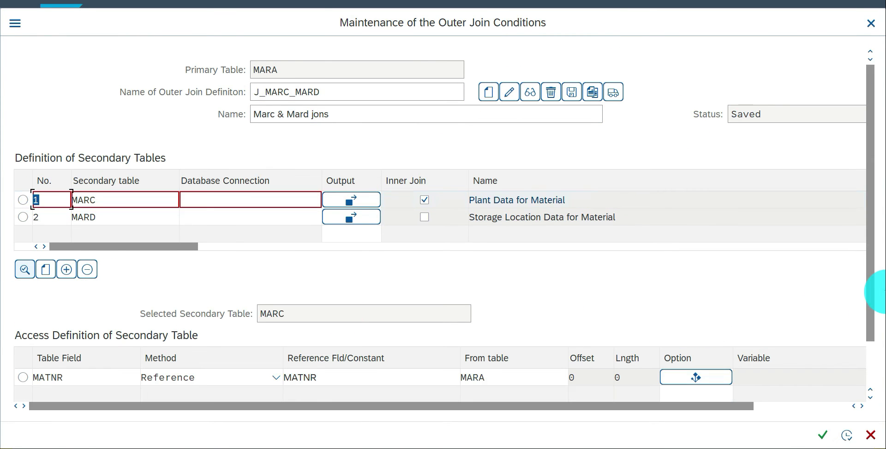
scroll(90, 344, down, 1)
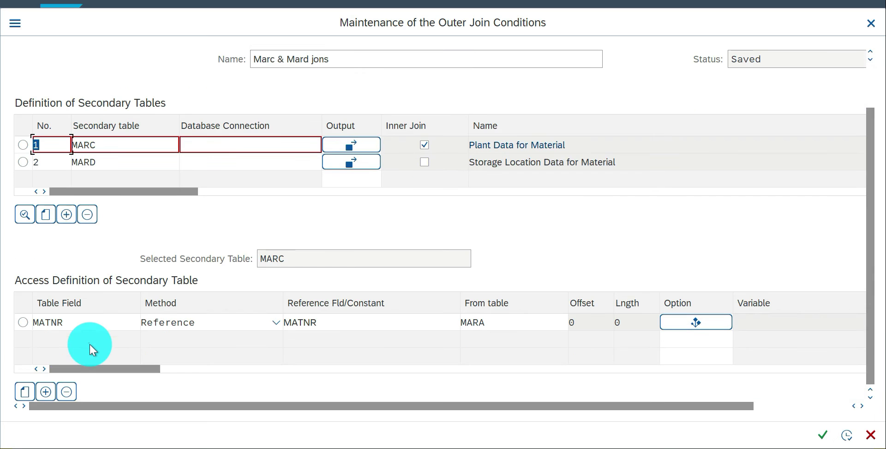
click(51, 387)
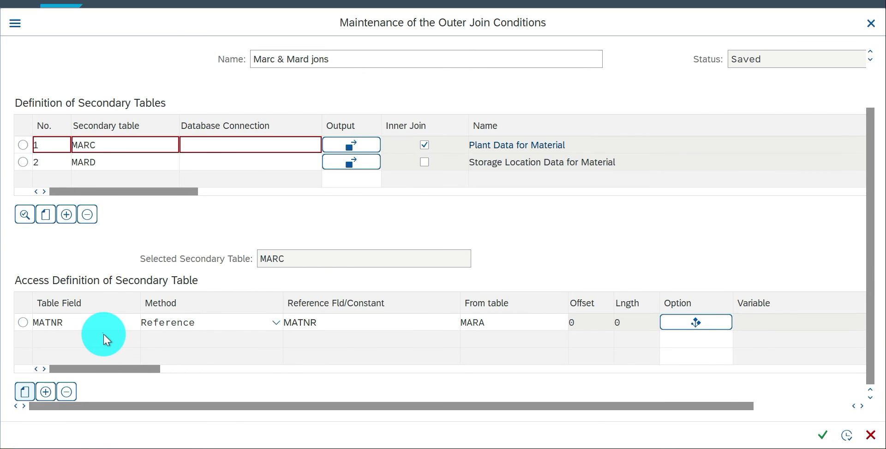
click(99, 392)
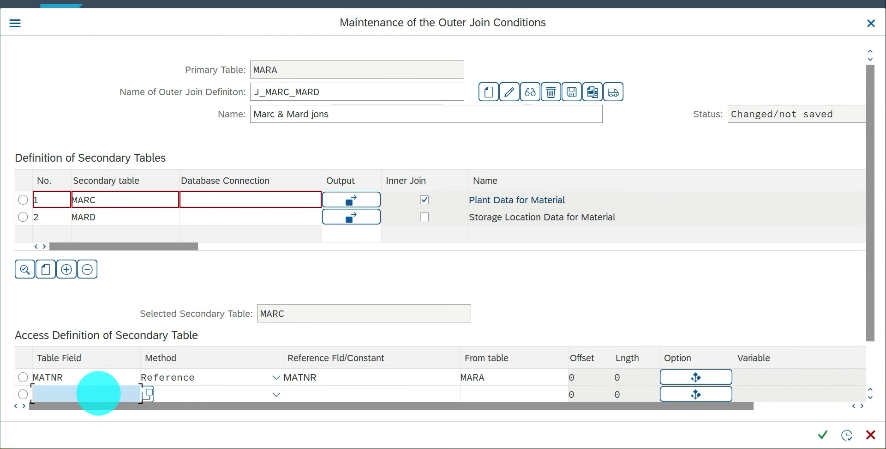
Restrict MARC by plant, setting field WERKS to method Constant with the quoted value 'MAPL'
text(WERKS)
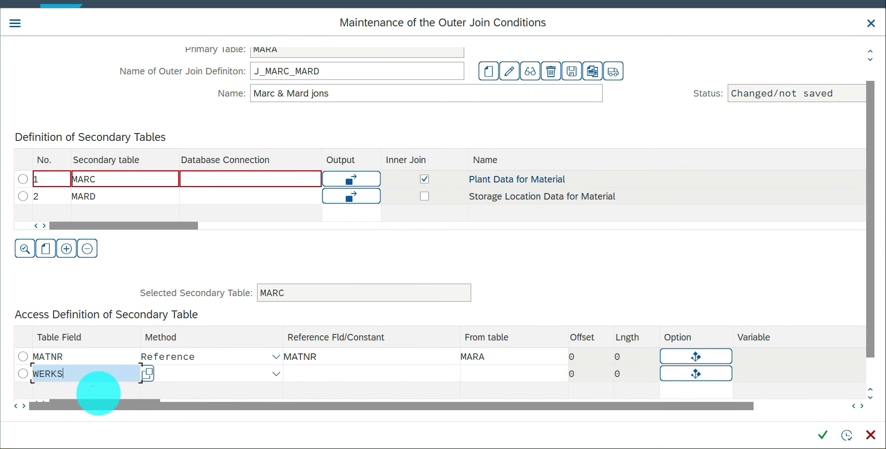
key(Tab)
key(F4)
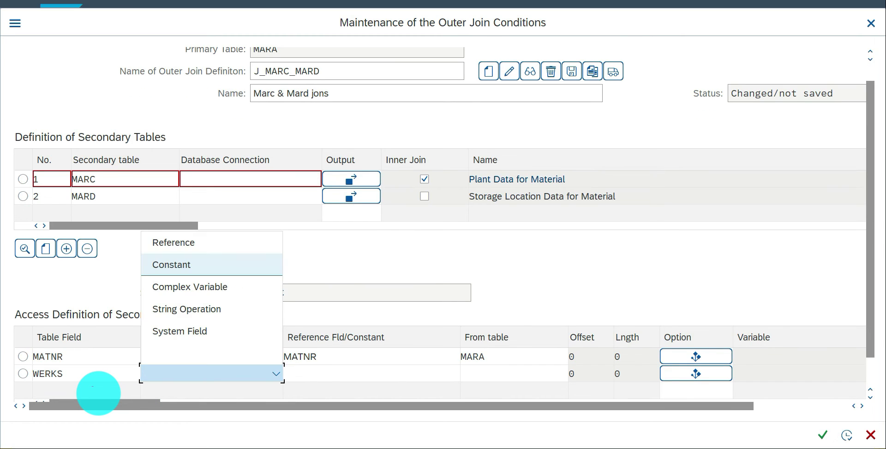
key(Return)
key(Tab)
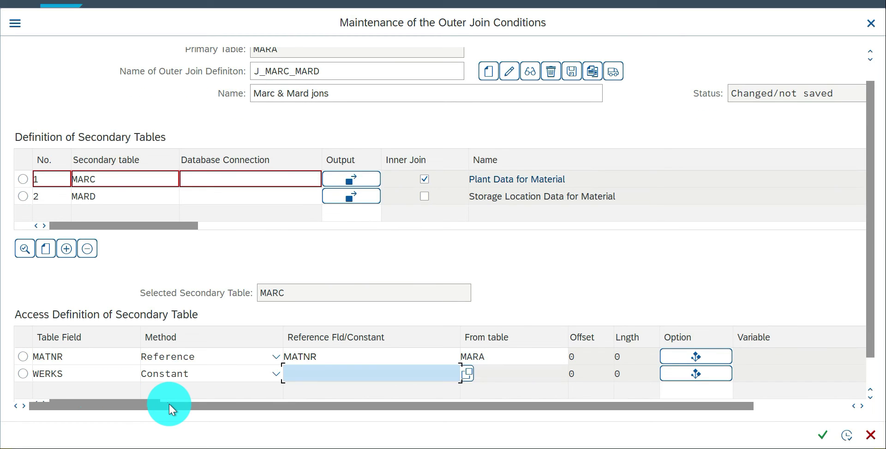
text(.MAPL.)
key(BackSpace)
key(BackSpace)
key(BackSpace)
key(BackSpace)
key(BackSpace)
key(BackSpace)
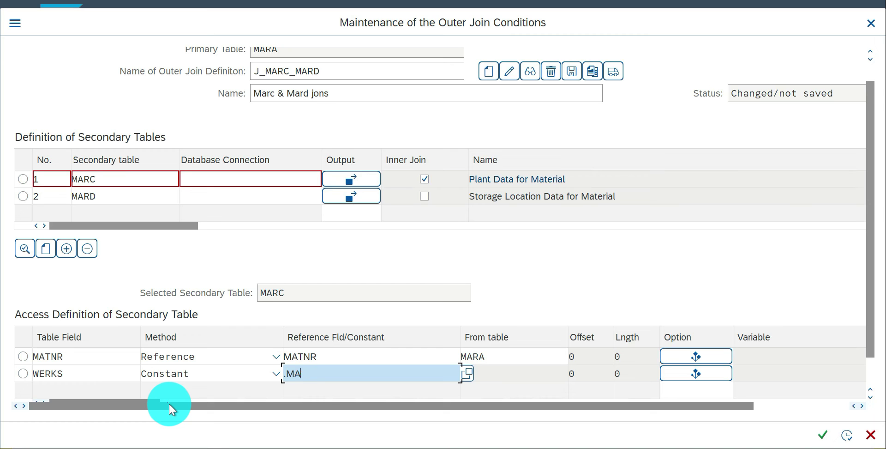
text('MAPL')
key(Tab)
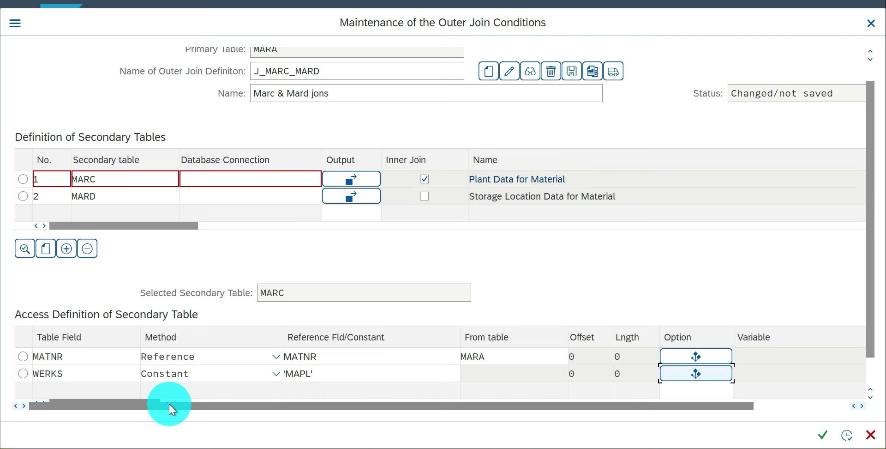
Set the selection option of the WERKS condition to Single Value
click(692, 373)
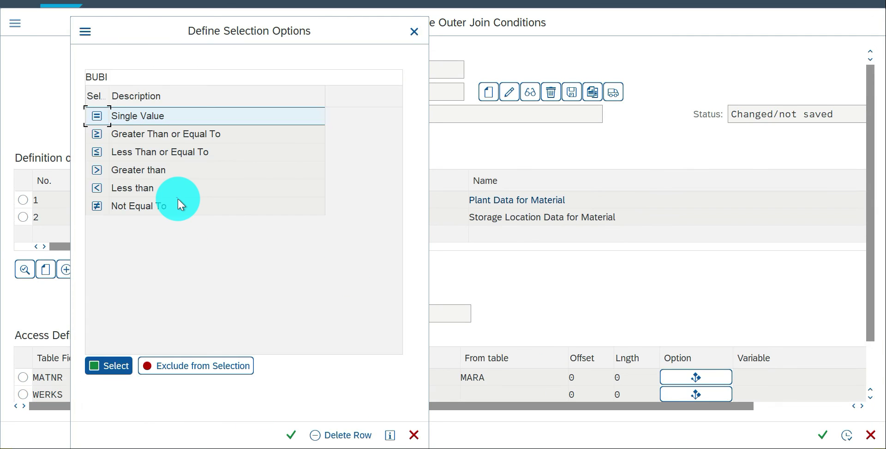
click(113, 117)
click(813, 399)
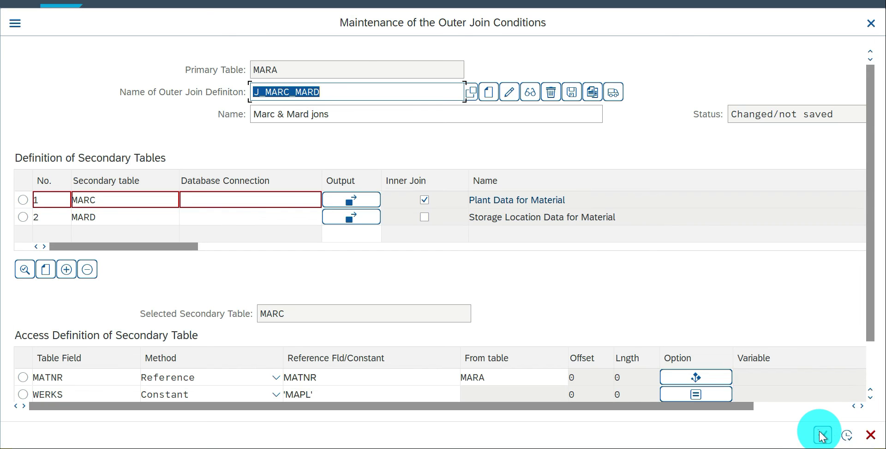
Save J_MARC_MARD with the plant restriction and try to run the MARA query with it
click(846, 435)
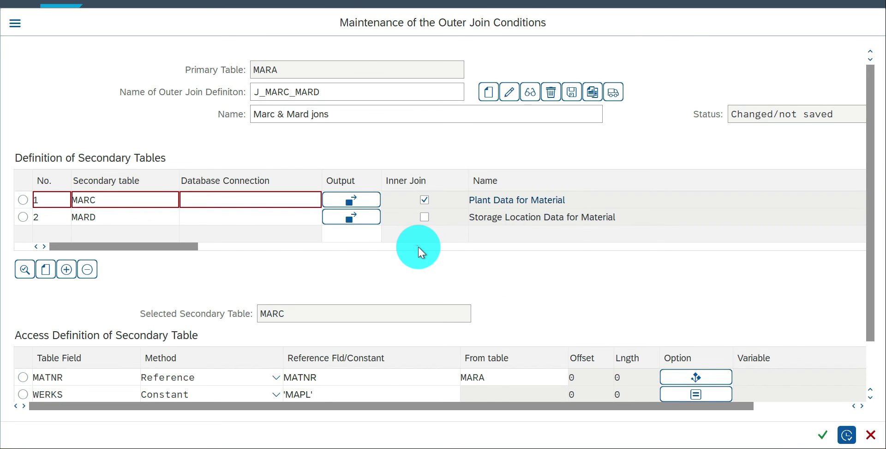
click(254, 319)
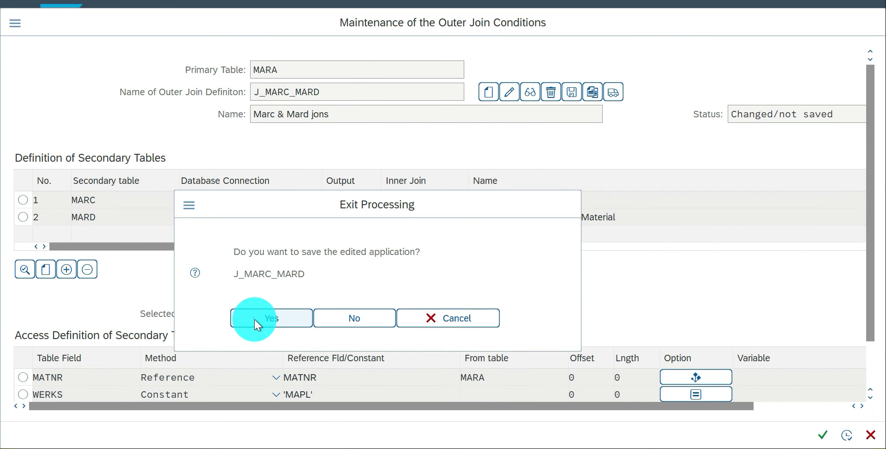
click(142, 48)
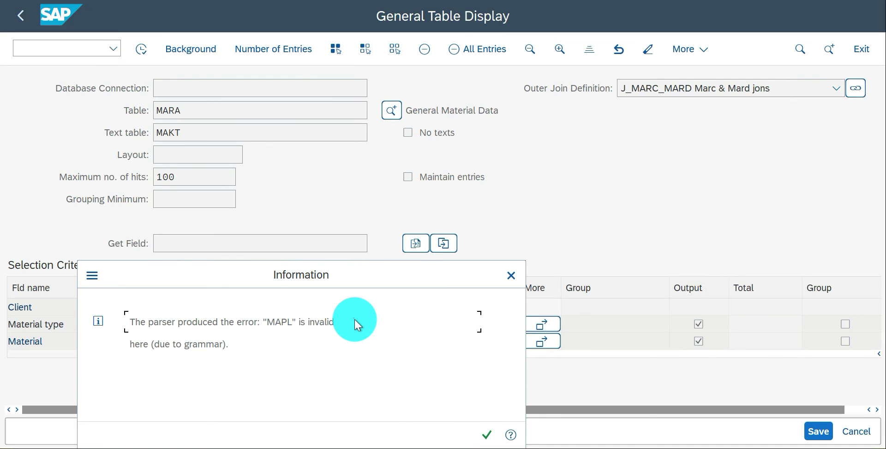
key(Return)
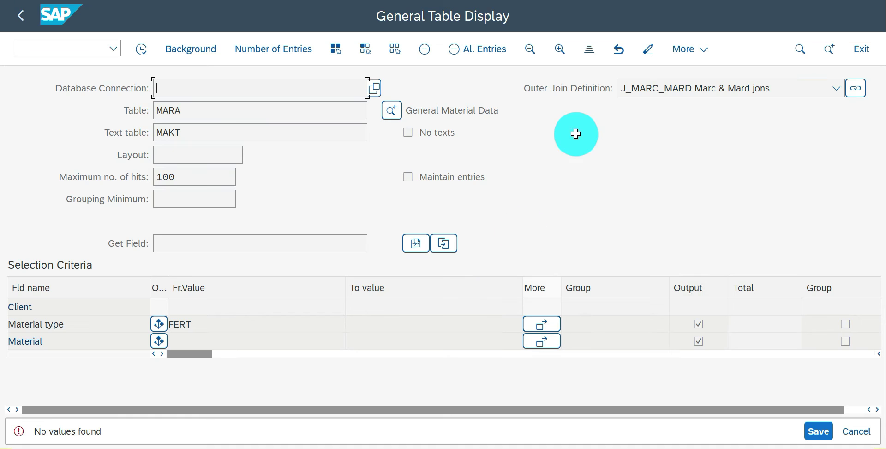
Reopen outer join definition J_MARC_MARD in change mode and display the access conditions of secondary table MARC
click(855, 89)
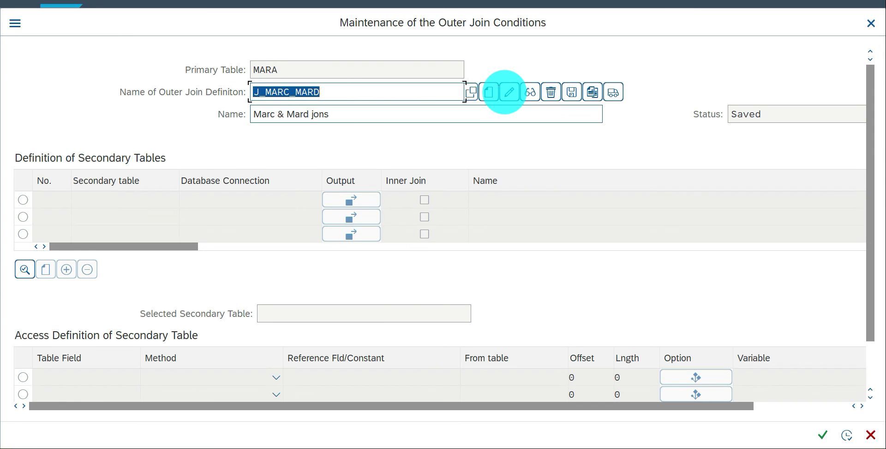
click(509, 92)
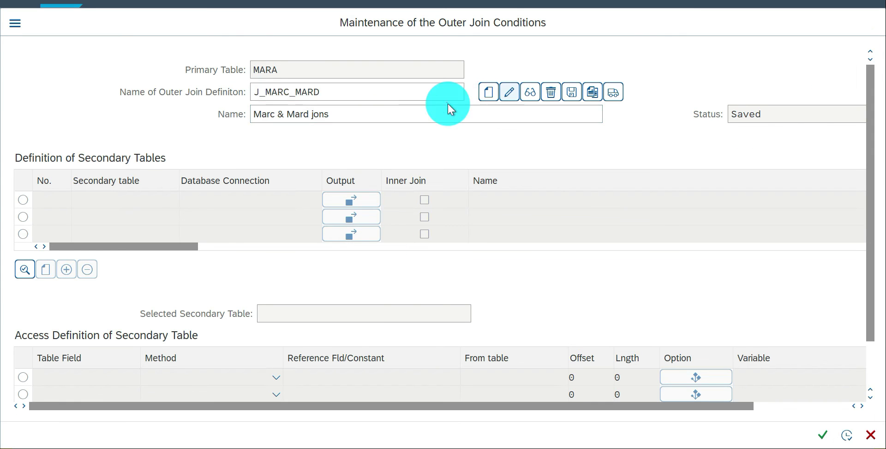
click(21, 201)
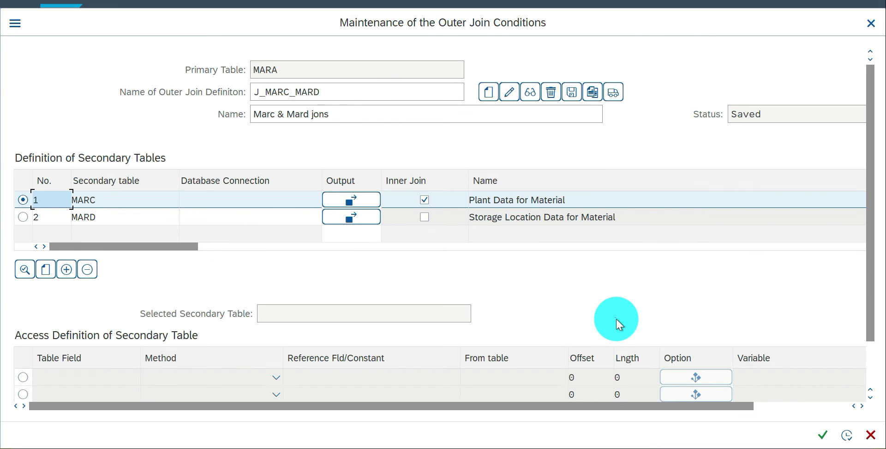
click(24, 270)
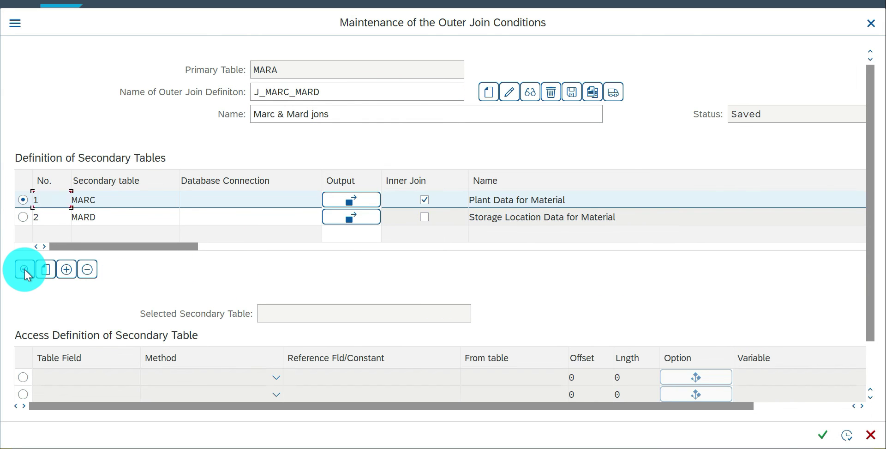
click(871, 362)
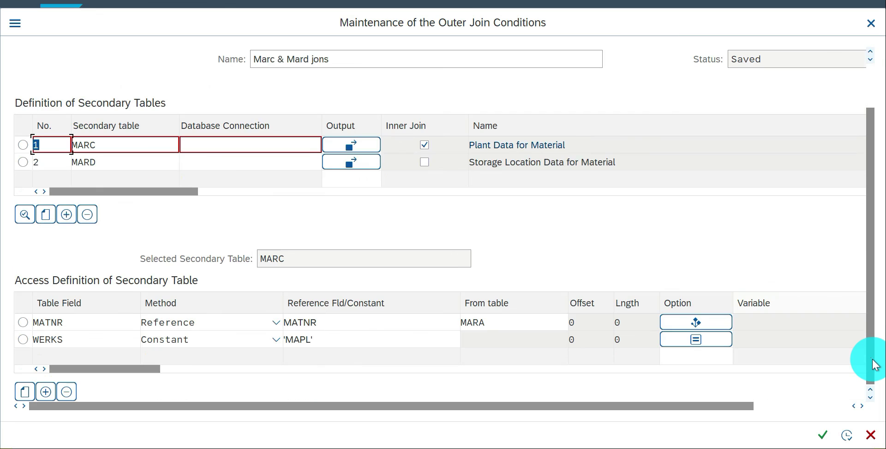
Set the constant of the WERKS condition to MAPL without quotation marks and save J_MARC_MARD
click(354, 337)
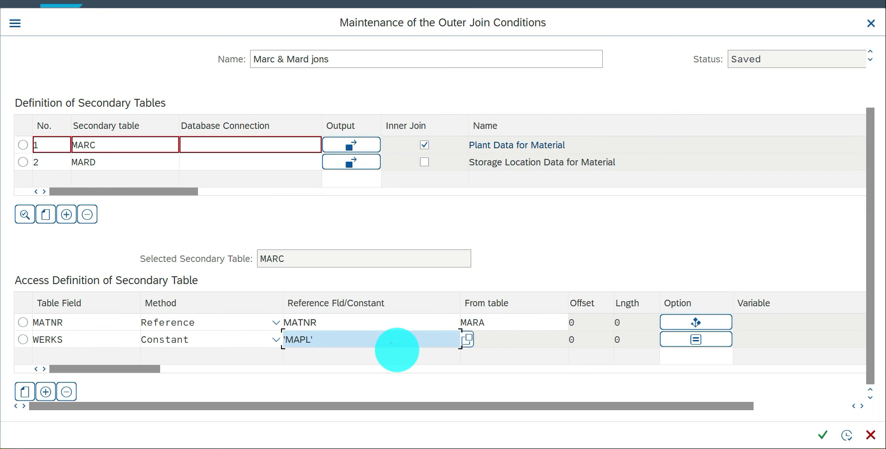
key(BackSpace)
key(Home)
key(Delete)
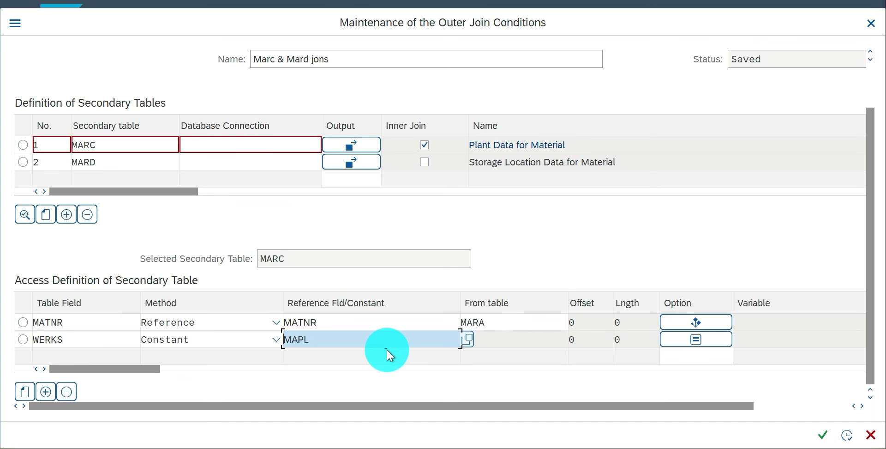
click(824, 436)
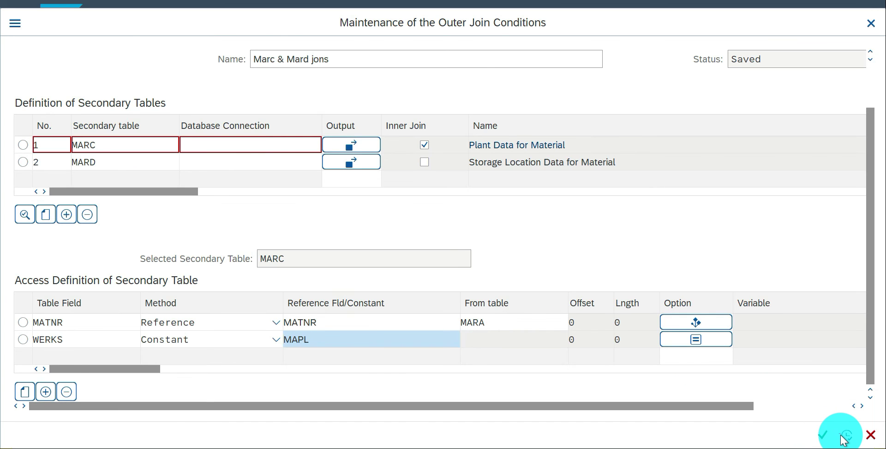
click(846, 435)
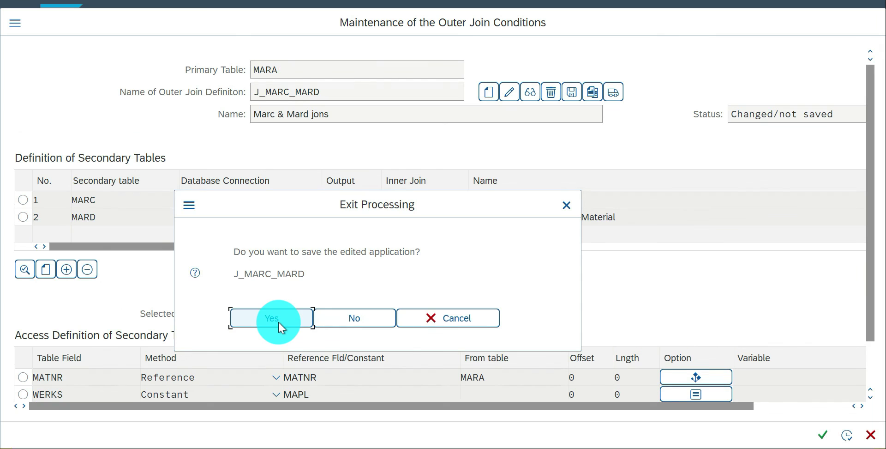
click(277, 317)
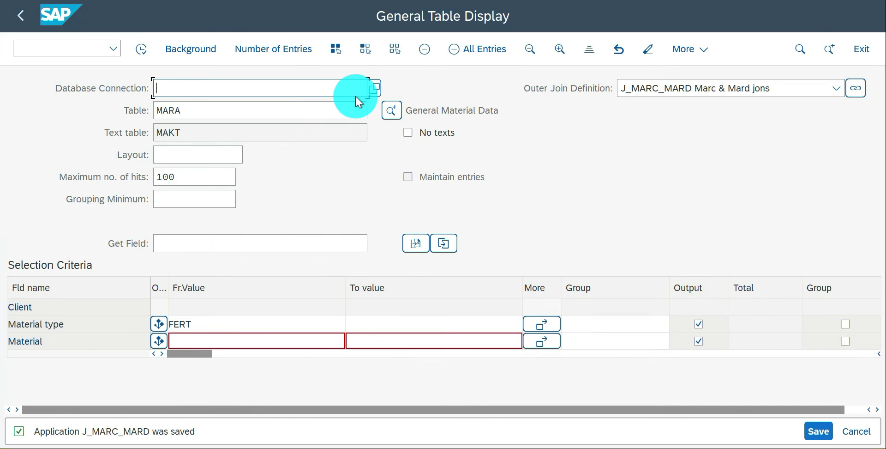
Run the MARA query with the plant restriction, examine the WERKS and XCHAR columns, and return to the selection screen
click(142, 52)
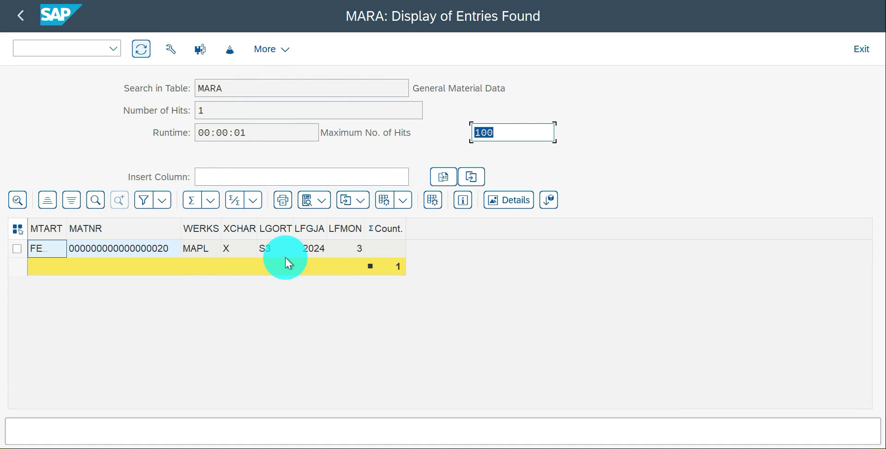
click(197, 252)
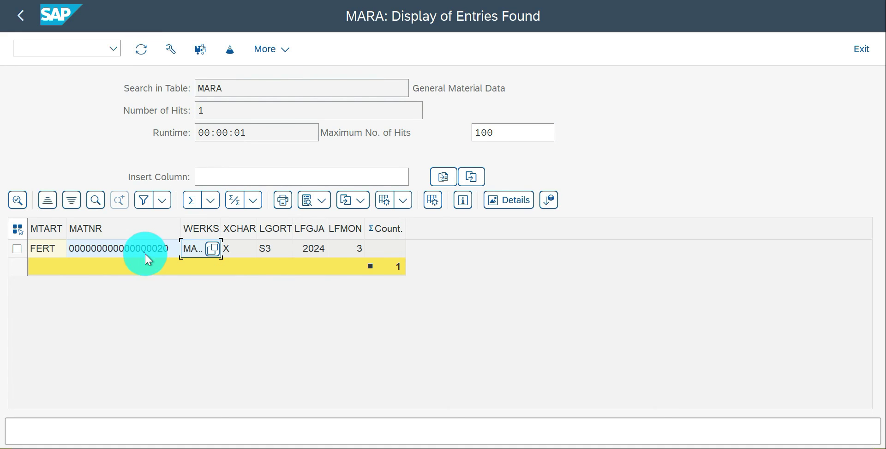
click(248, 253)
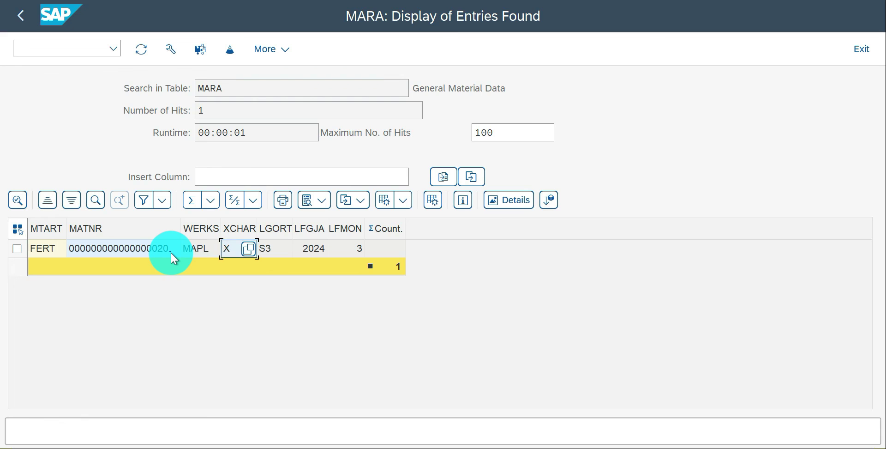
click(194, 250)
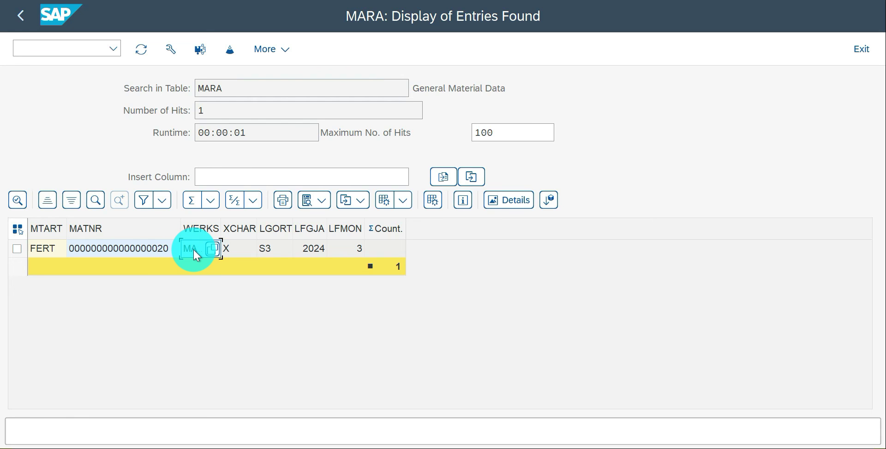
key(F3)
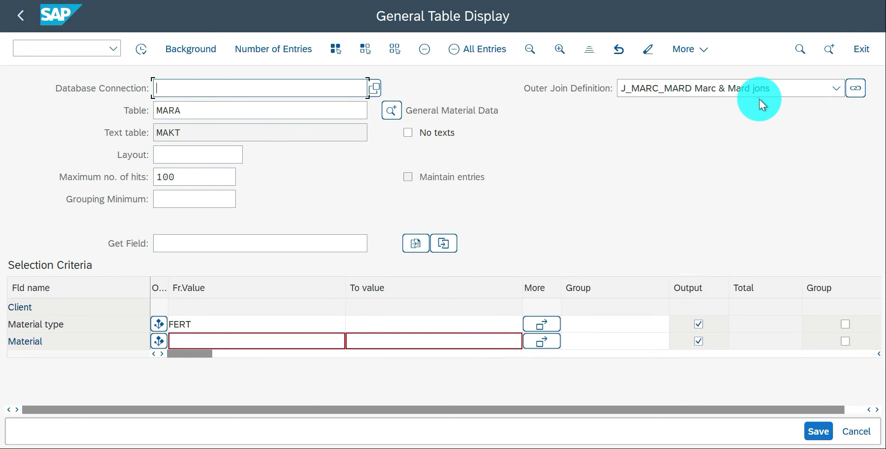
Reopen J_MARC_MARD in change mode and set the selection option of MARC's WERKS condition to Not Equal To
click(856, 88)
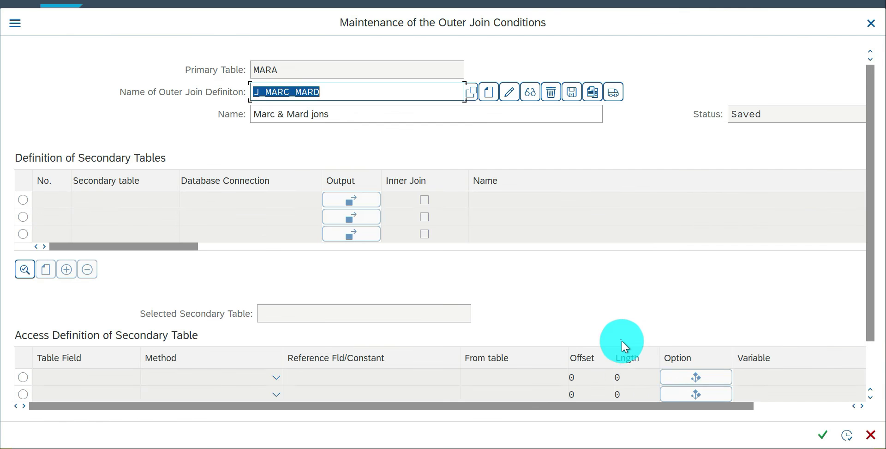
click(509, 92)
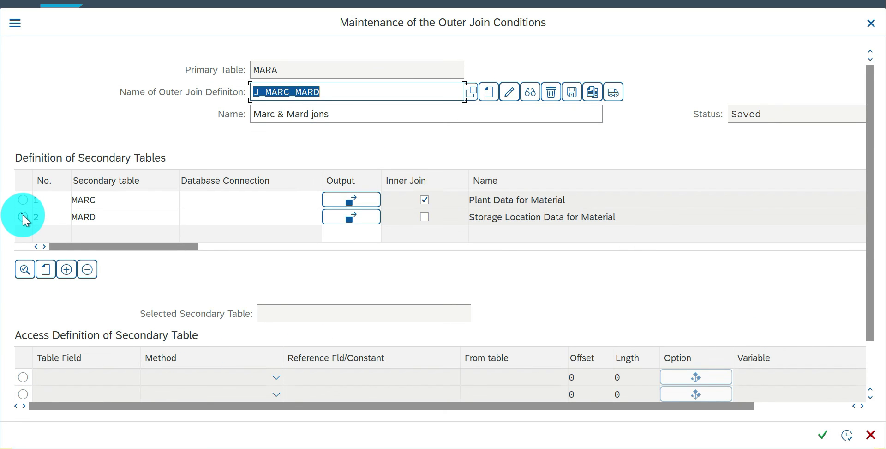
click(23, 204)
click(25, 269)
click(711, 393)
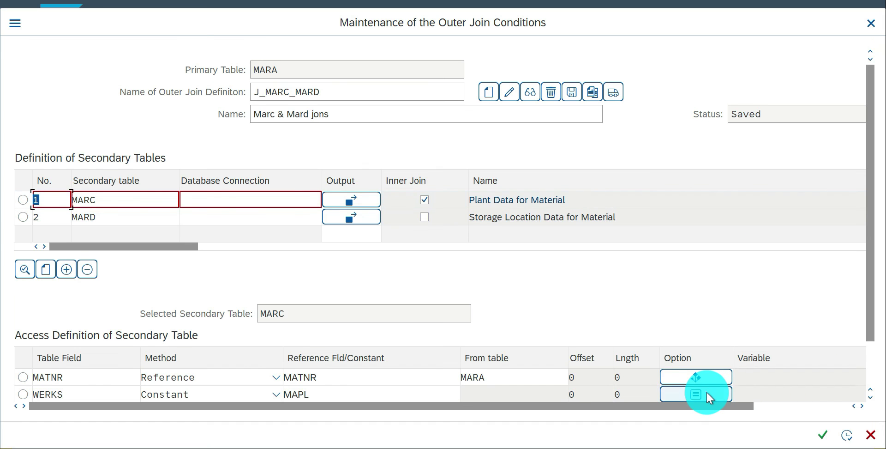
double_click(125, 205)
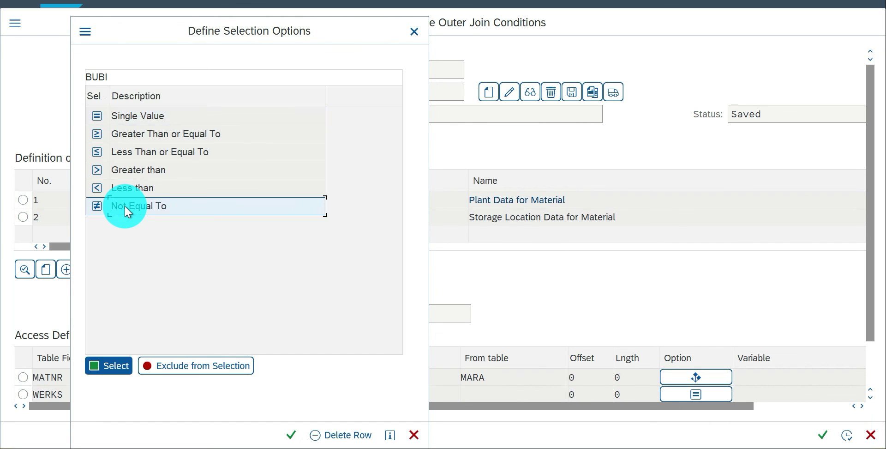
Save the changed J_MARC_MARD, run the MARA query with it, and return to the selection screen
click(833, 430)
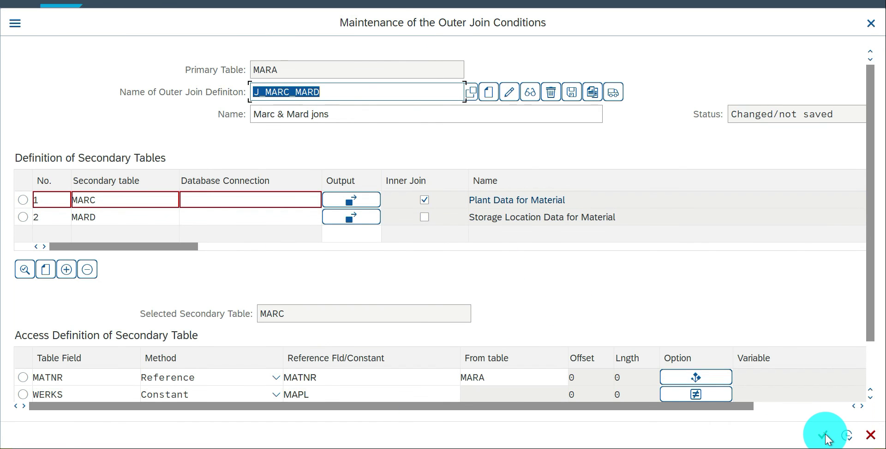
click(559, 210)
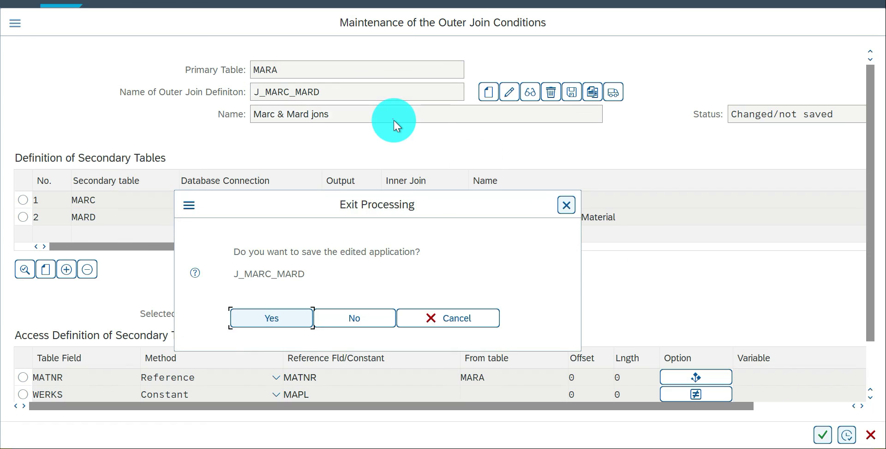
key(Return)
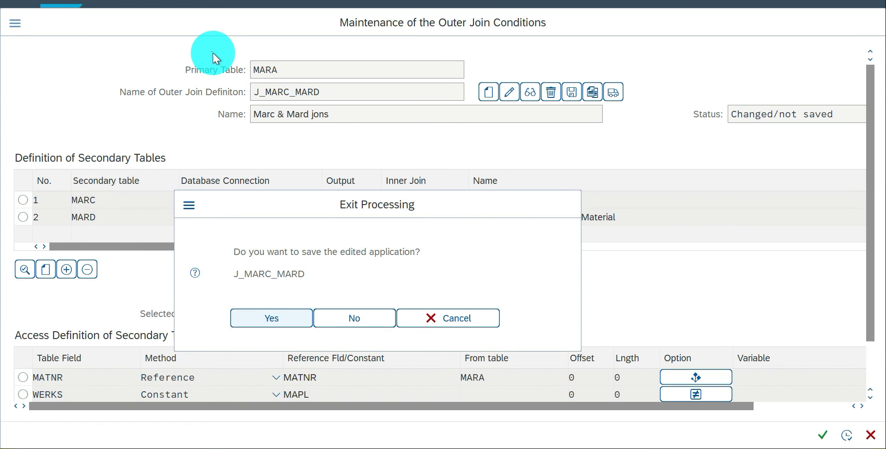
click(139, 48)
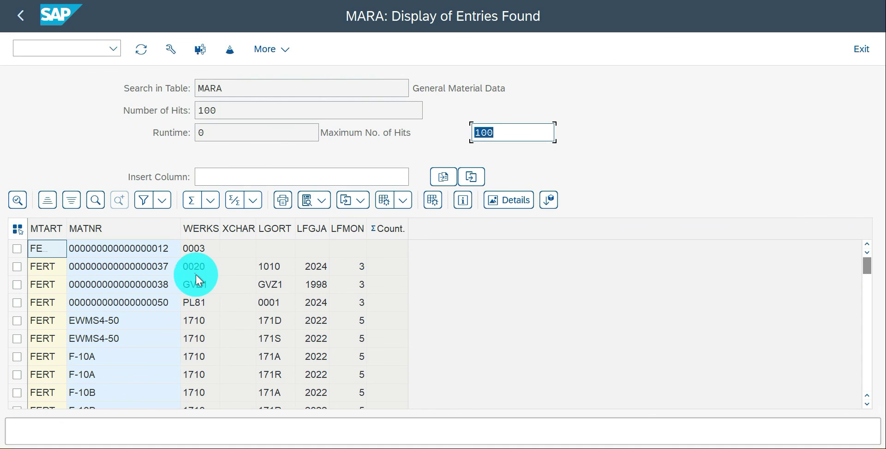
key(F3)
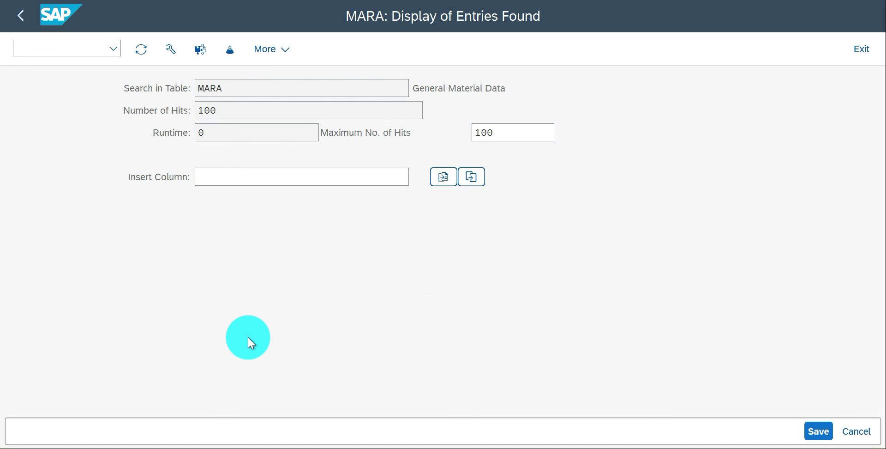
Save the MARA selection screen as a variant named MARA WITH RC RD
key(ctrl+s)
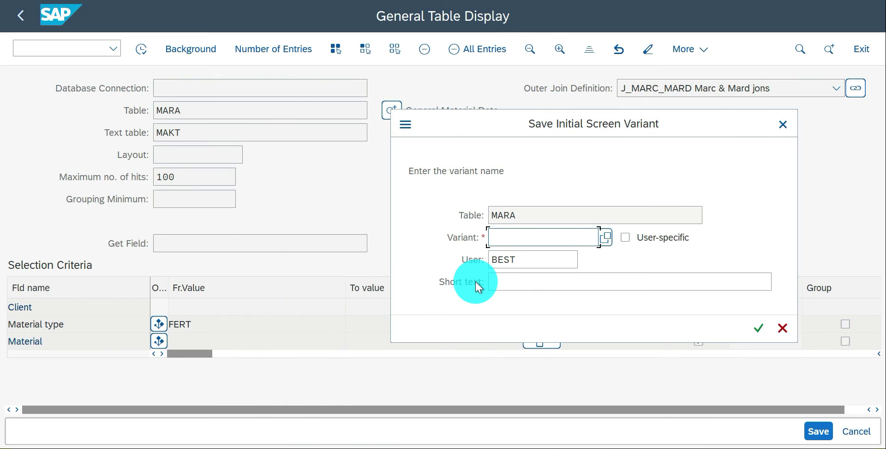
text(Mara with)
text(RC RD)
click(757, 332)
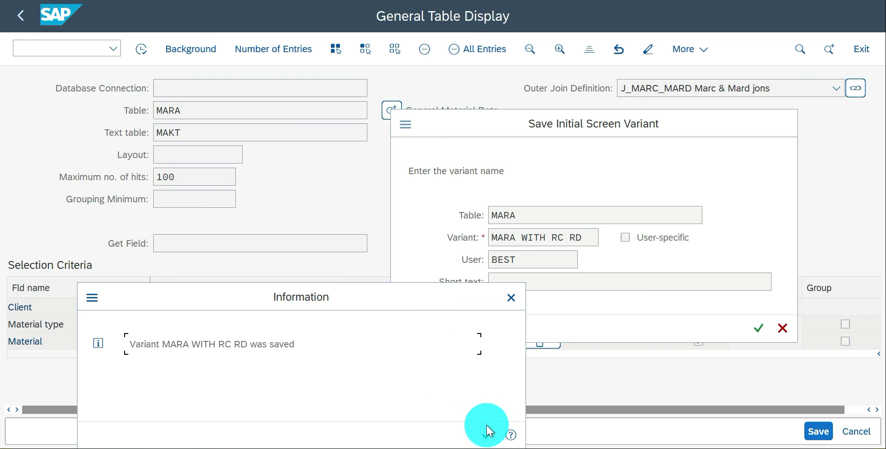
click(487, 433)
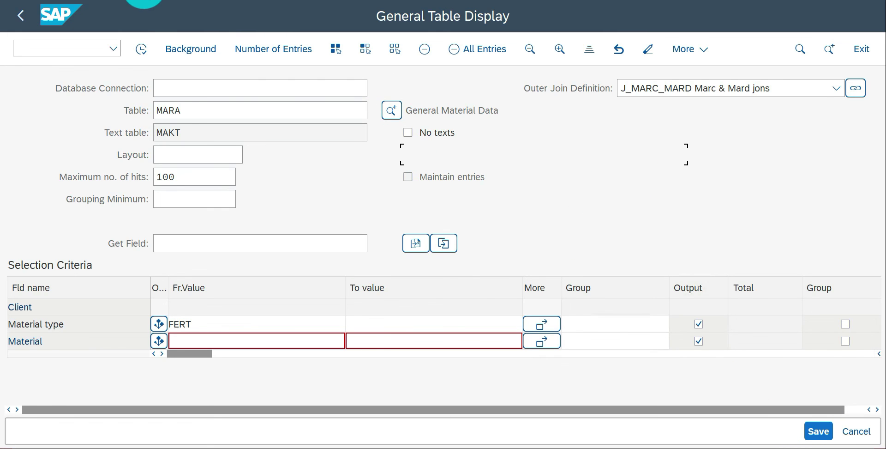
Retrieve the saved variant MARA WITH RC RD for table MARA, choosing it from the list of available variants
click(149, 10)
mouse_move(149, 10)
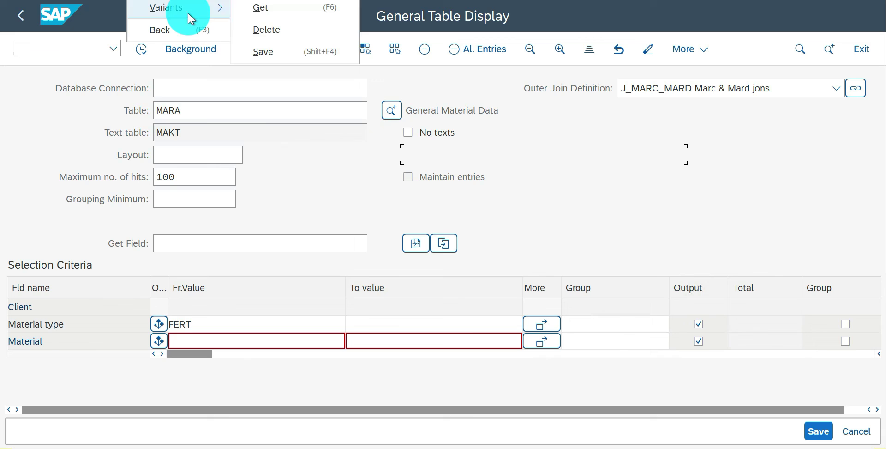
click(254, 9)
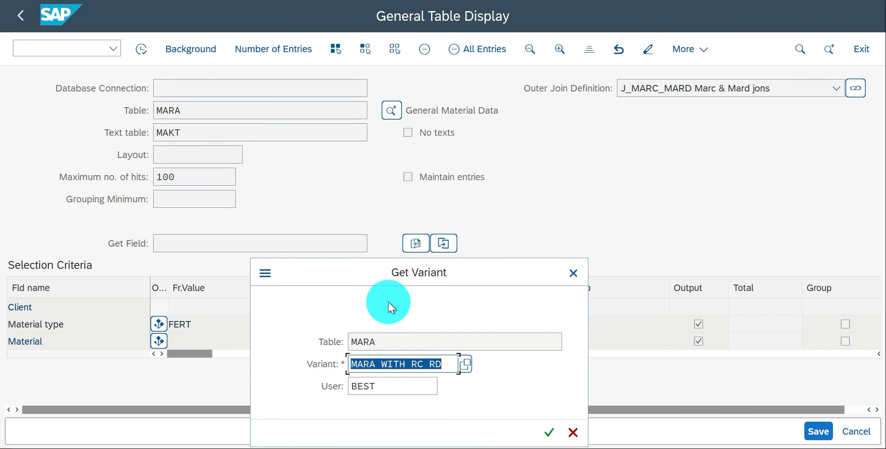
key(BackSpace)
key(F4)
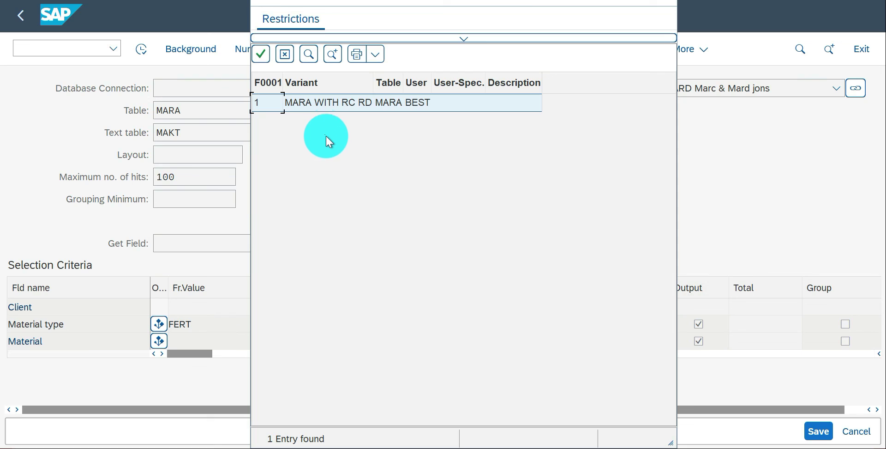
double_click(323, 102)
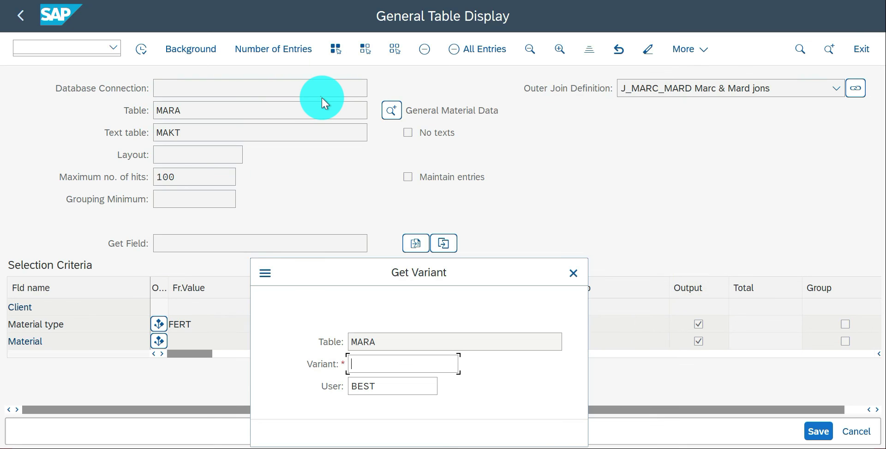
click(549, 432)
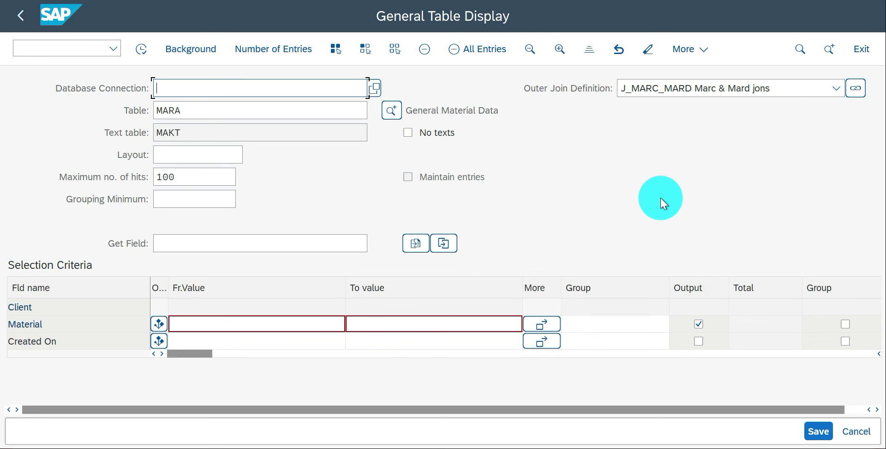
Open the Technical Settings of the table display and examine the initial screen and further settings
click(702, 49)
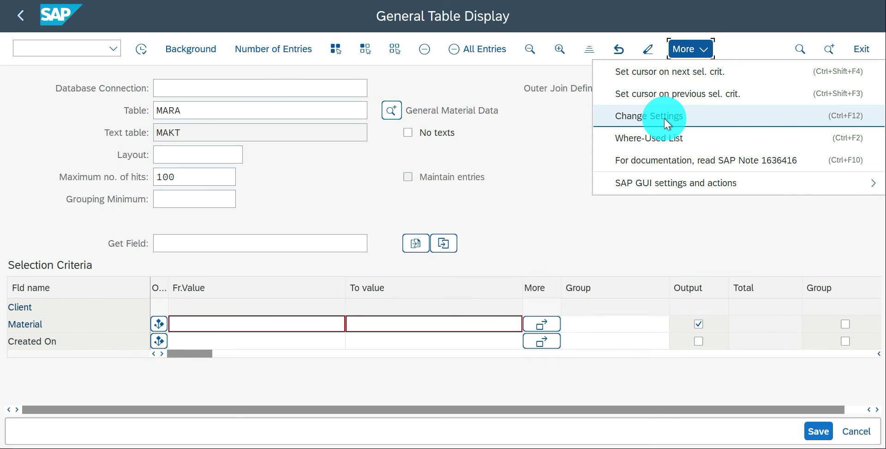
click(664, 118)
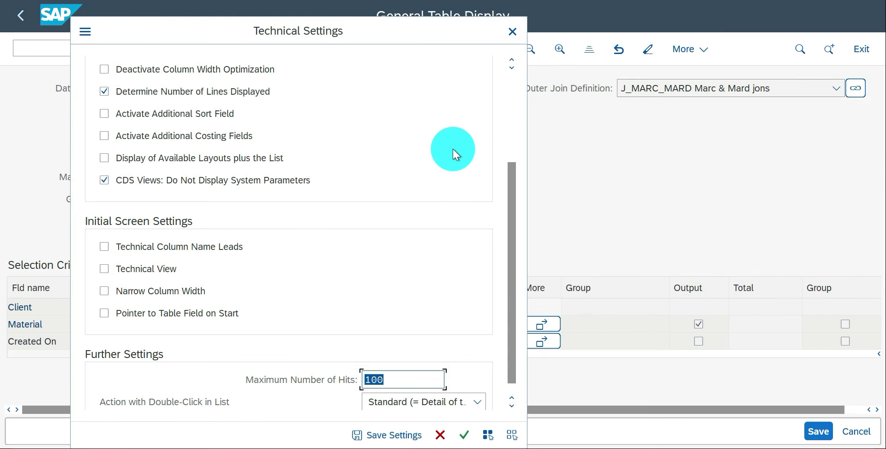
drag(362, 35, 548, 21)
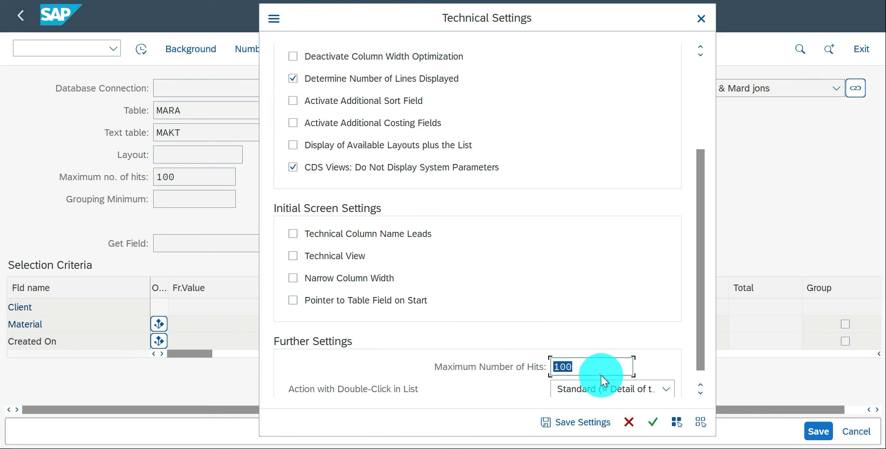
Save the current technical settings, keeping the maximum number of hits at 100 and the standard double-click action
click(669, 388)
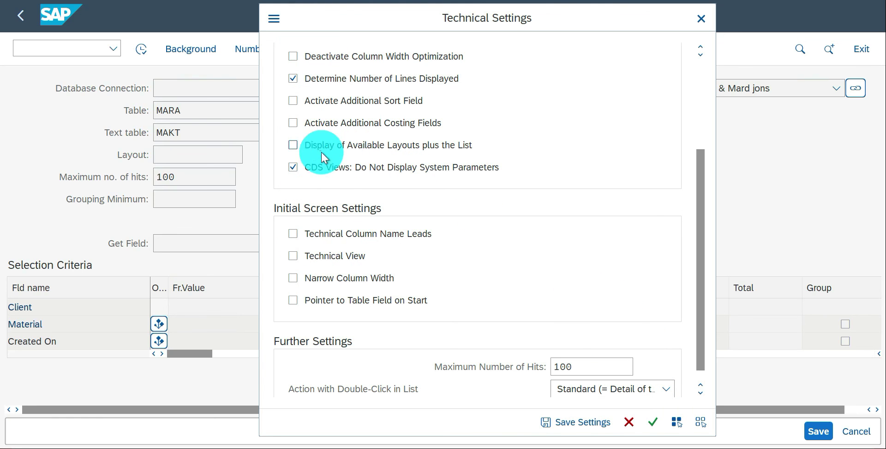
click(560, 422)
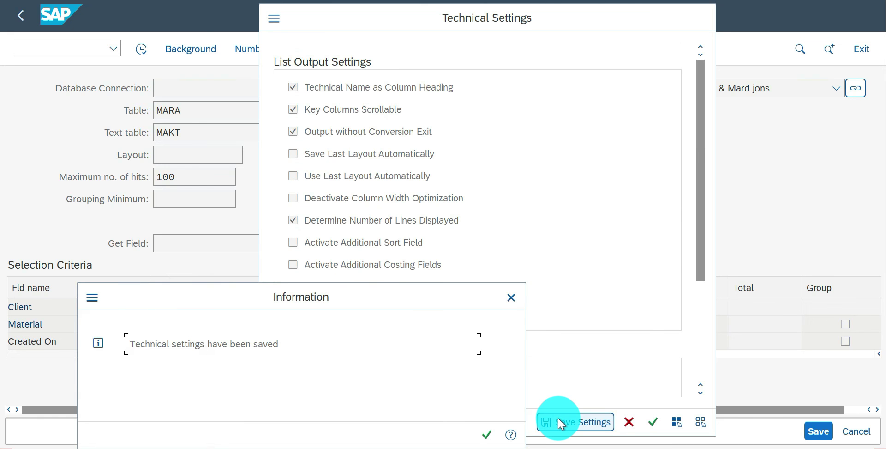
key(Return)
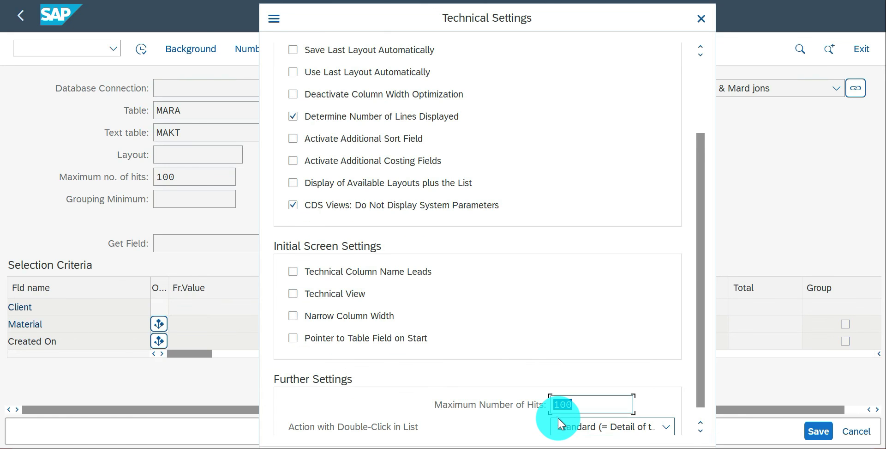
Enable Technical Column Name Leads in the initial screen settings, save the technical settings and apply them to the selection screen
click(294, 272)
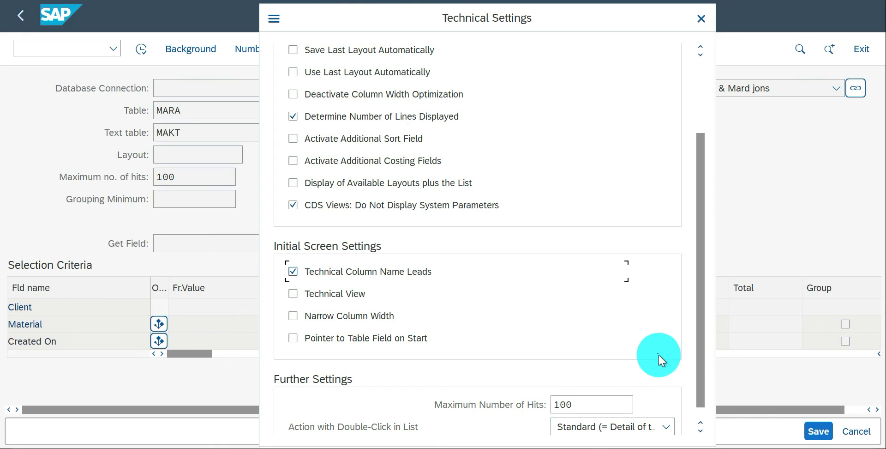
scroll(700, 415, down, 1)
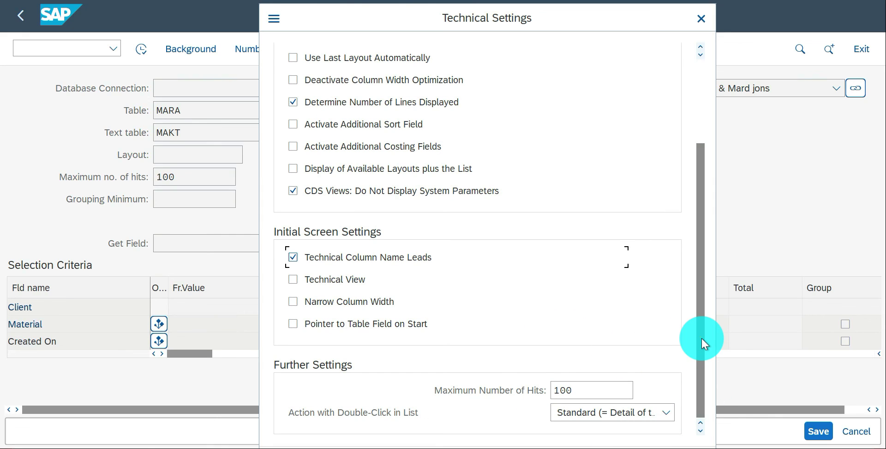
key(Tab)
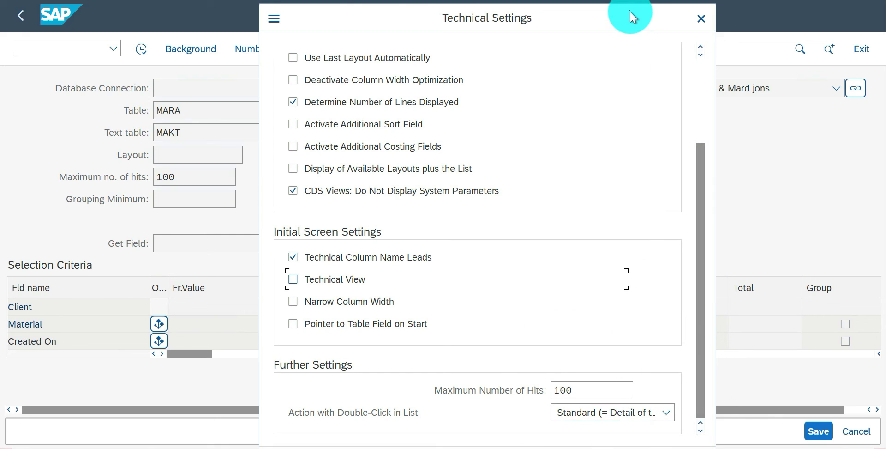
drag(630, 12, 587, 0)
click(540, 427)
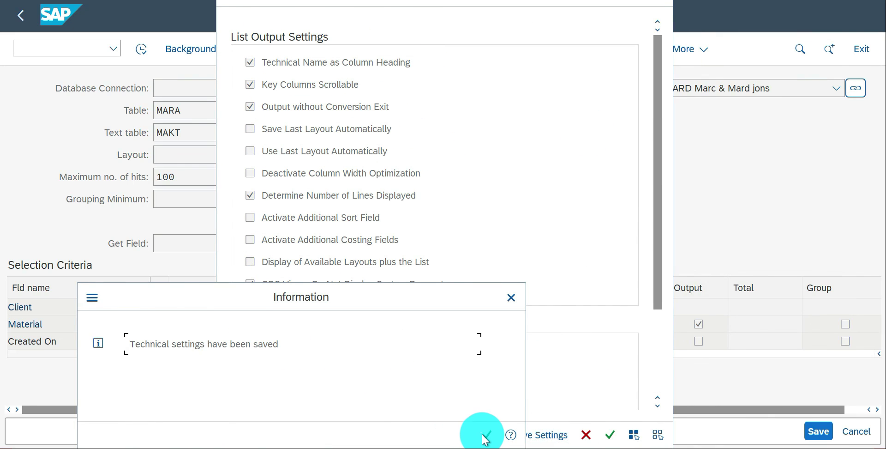
click(486, 436)
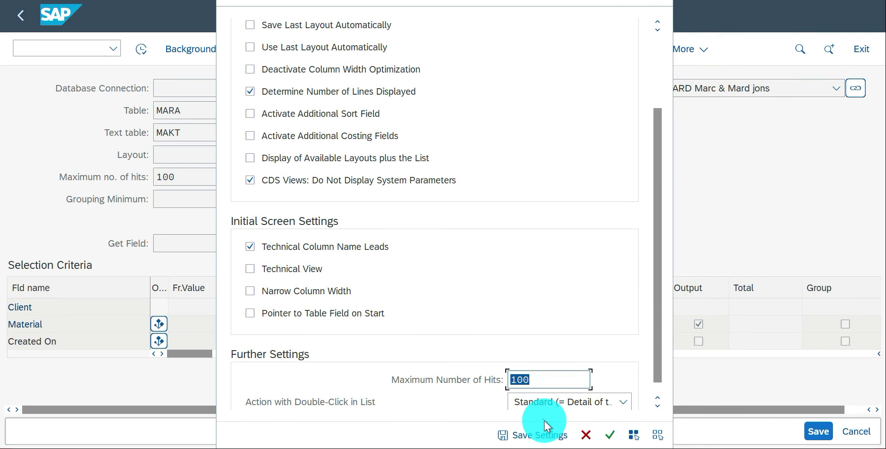
click(610, 437)
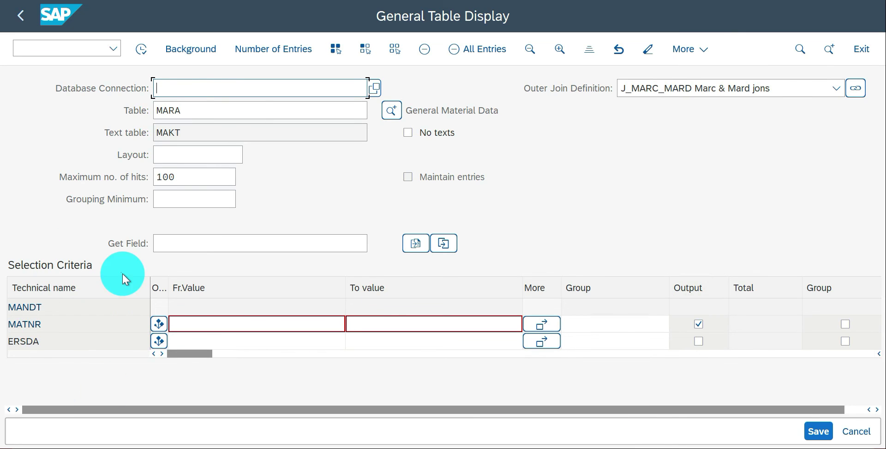
Run the MARA query with the J_MARC_MARD outer join to display the entries under technical column names
click(141, 50)
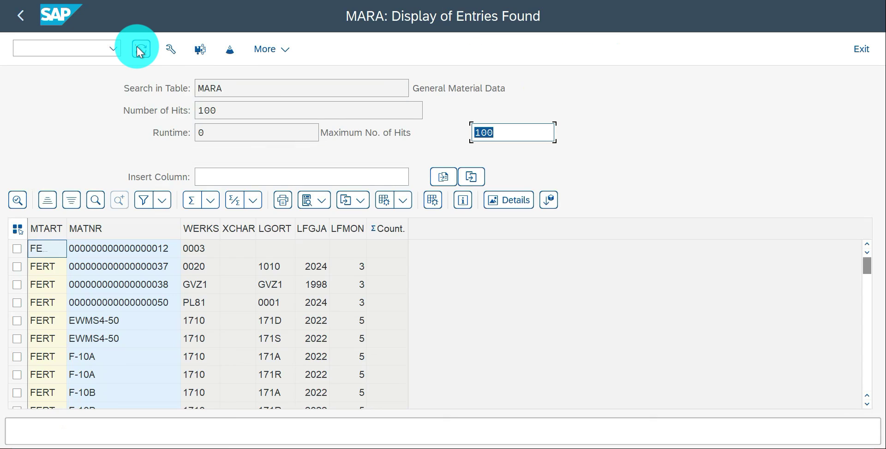
click(41, 249)
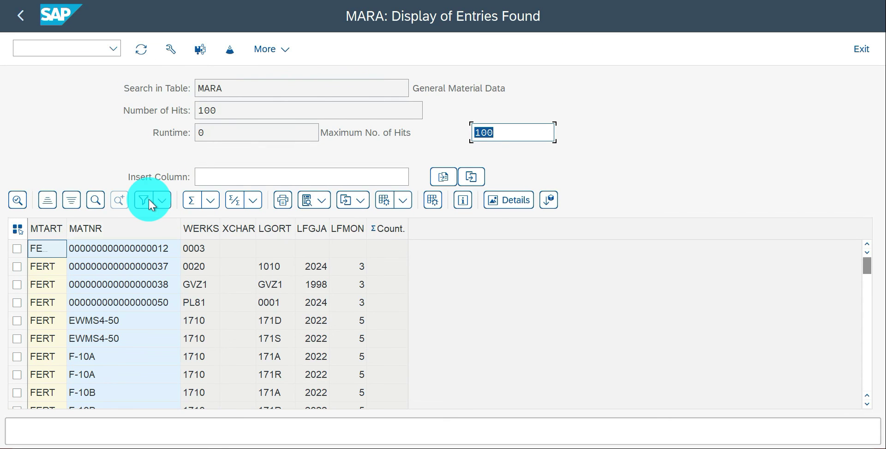